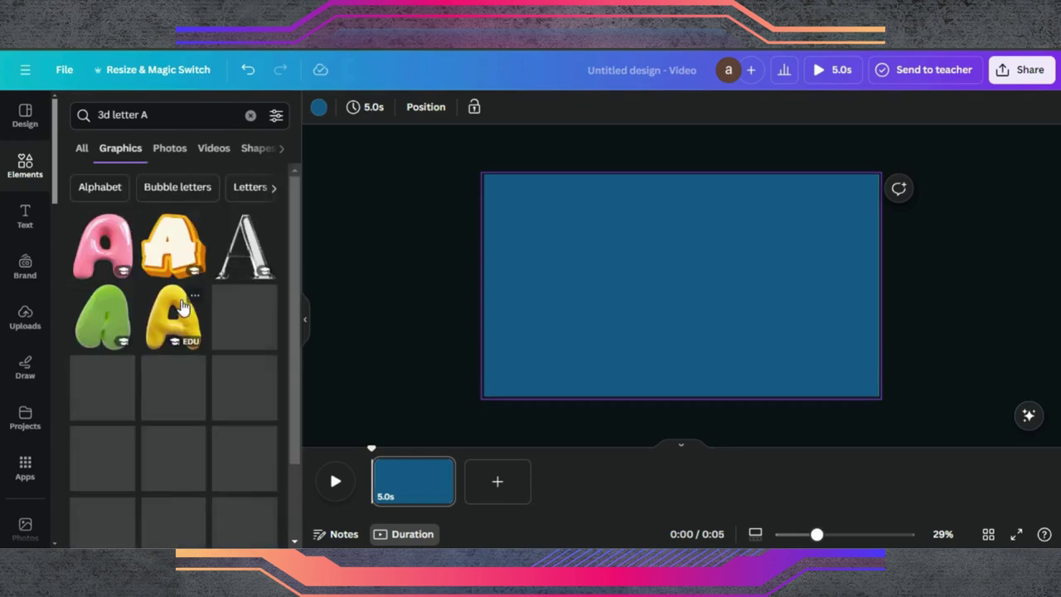
# - Add the blue 3D letter A graphic to the left side of the page and duplicate it
pyautogui.scroll(-2, 172, 426)
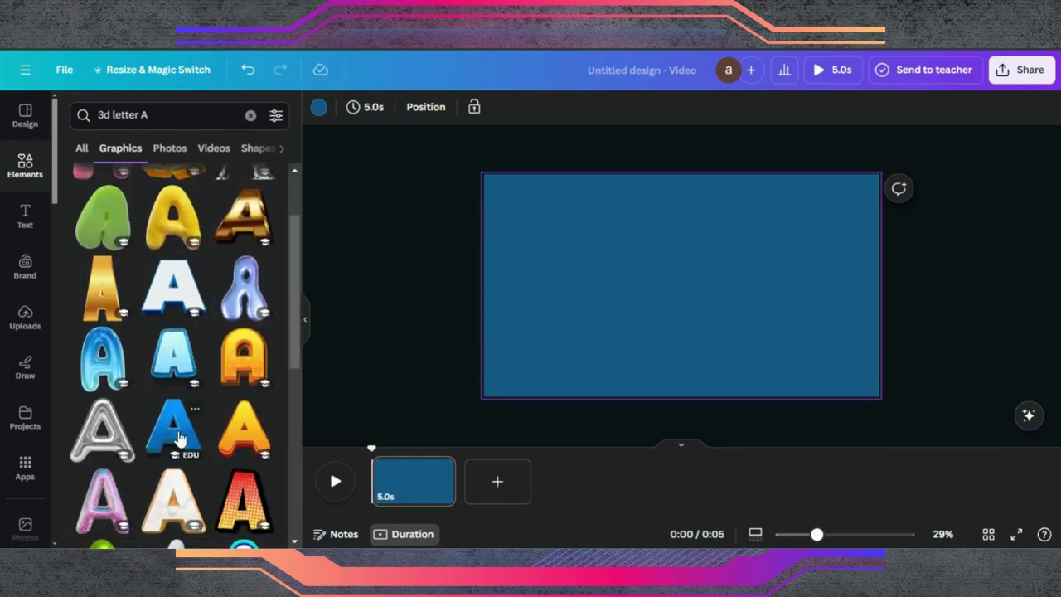
pyautogui.click(172, 425)
pyautogui.moveTo(661, 287); pyautogui.dragTo(553, 342)
pyautogui.click(547, 390)
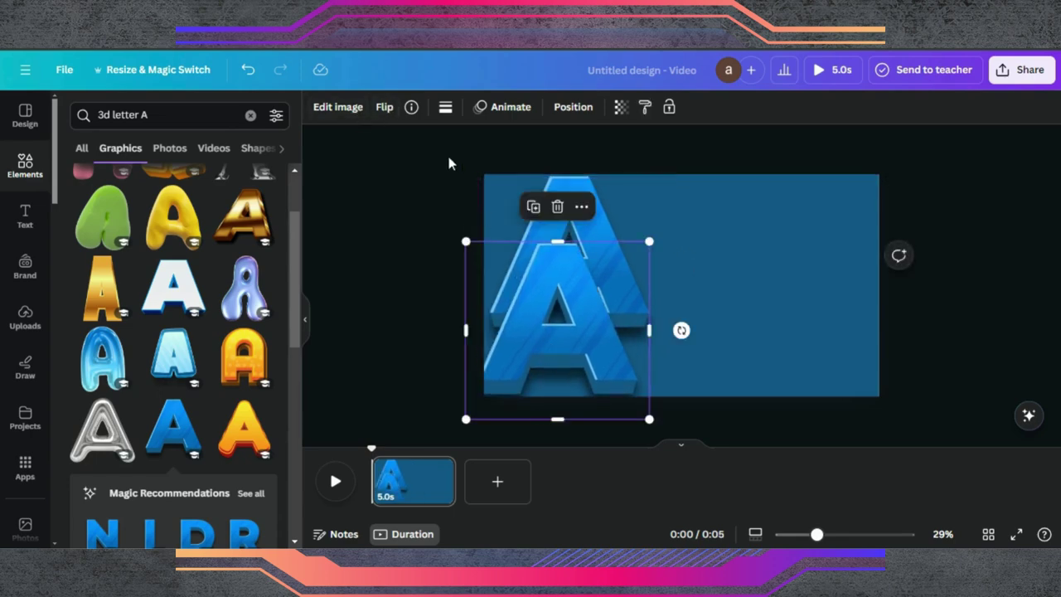
# - Flip the duplicate letter vertically and place it directly beneath the original as a mirrored reflection
pyautogui.click(384, 106)
pyautogui.click(419, 172)
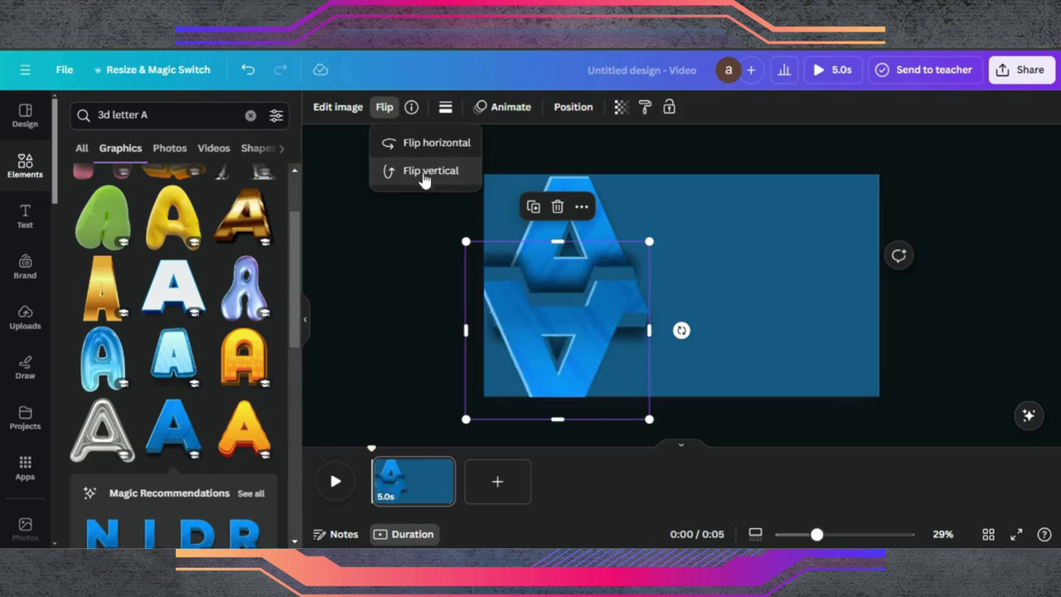
pyautogui.moveTo(603, 352); pyautogui.dragTo(576, 420)
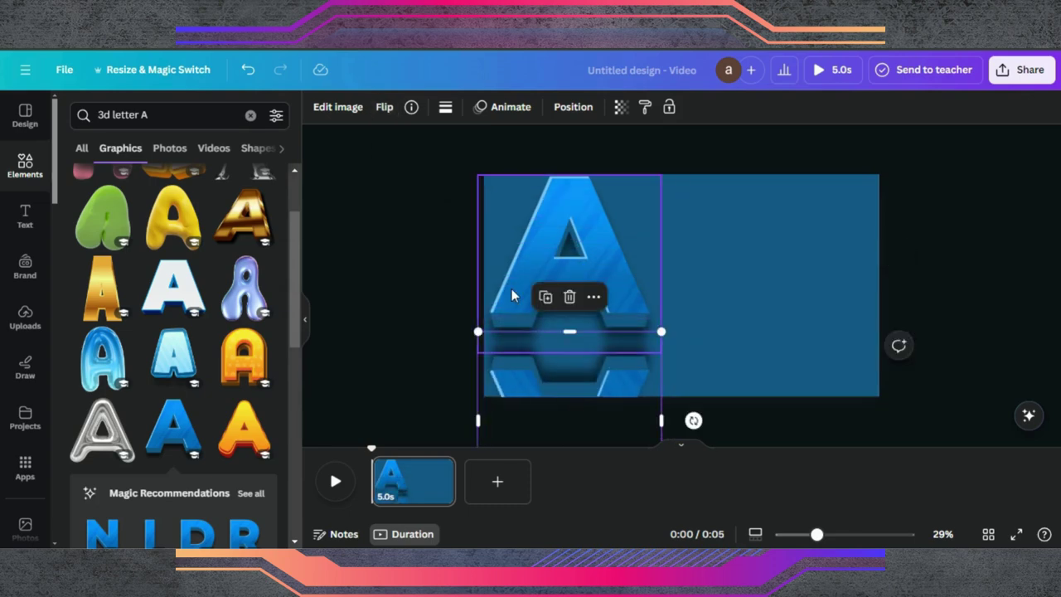
pyautogui.click(711, 349)
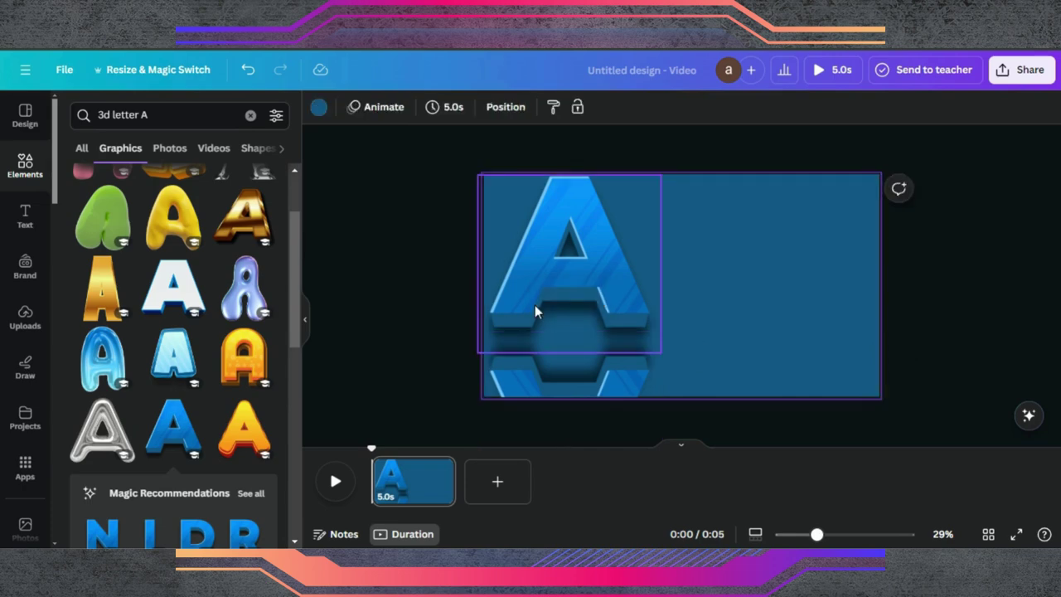
# - Add a square shape to the page from the basic shapes
pyautogui.click(27, 170)
pyautogui.scroll(-3, 125, 400)
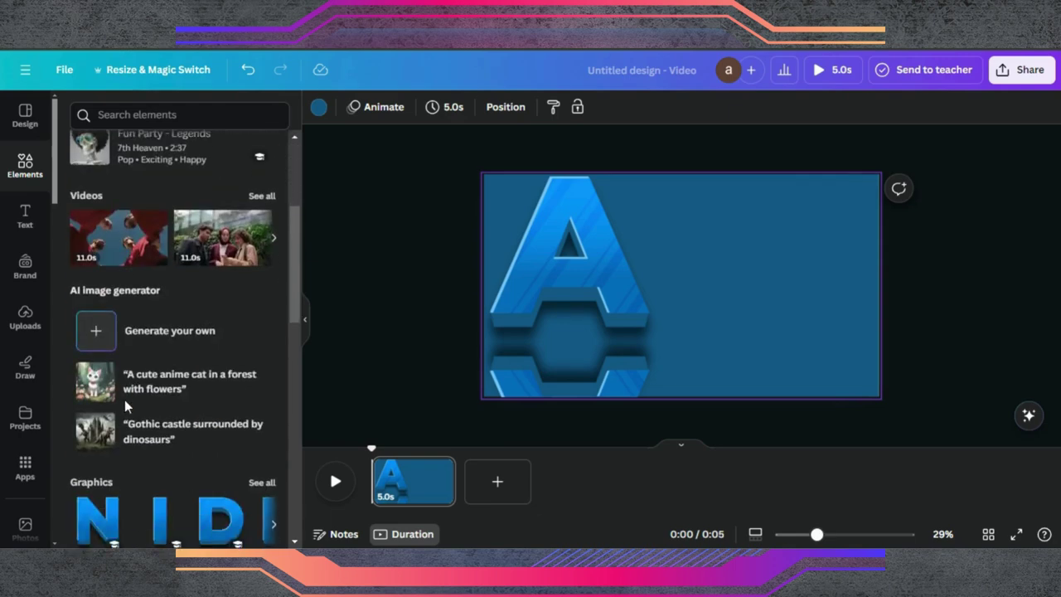
pyautogui.scroll(-3, 124, 399)
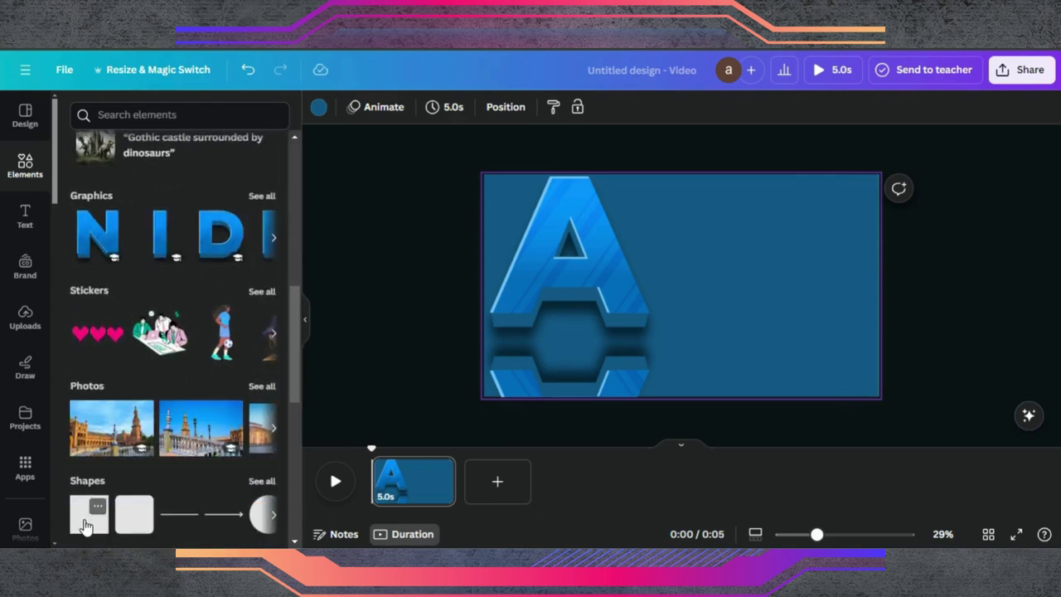
pyautogui.click(87, 518)
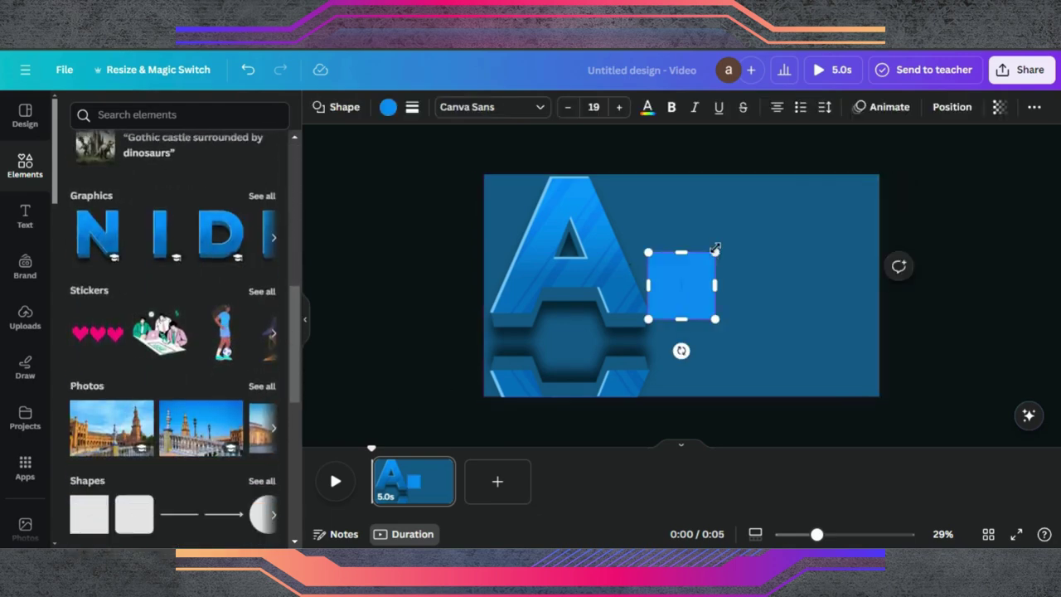
# - Fill the square with the red-to-orange gradient and change its style to run from top to bottom
pyautogui.click(389, 106)
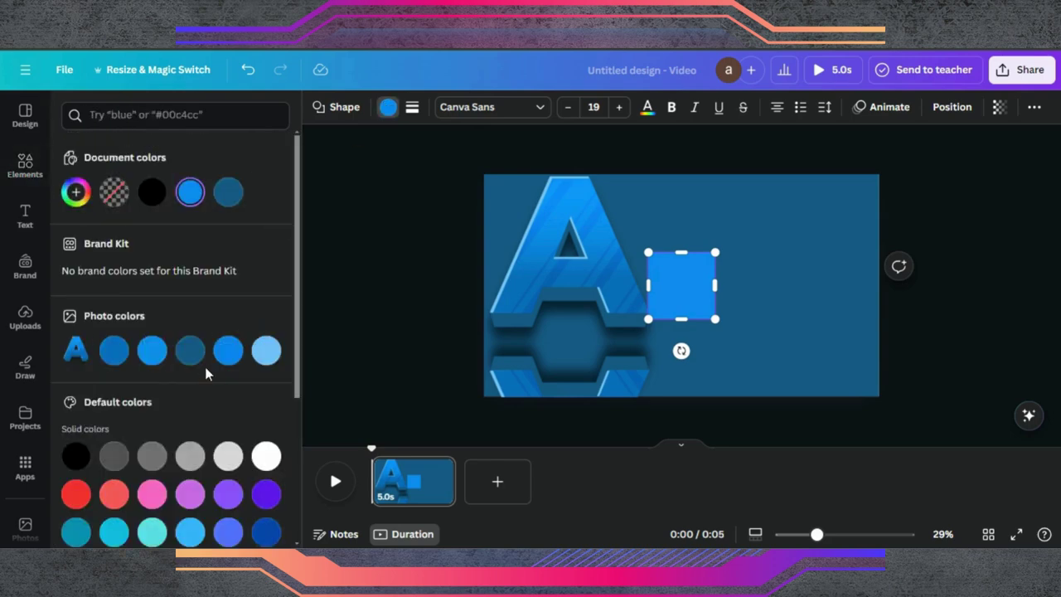
pyautogui.scroll(-2, 206, 374)
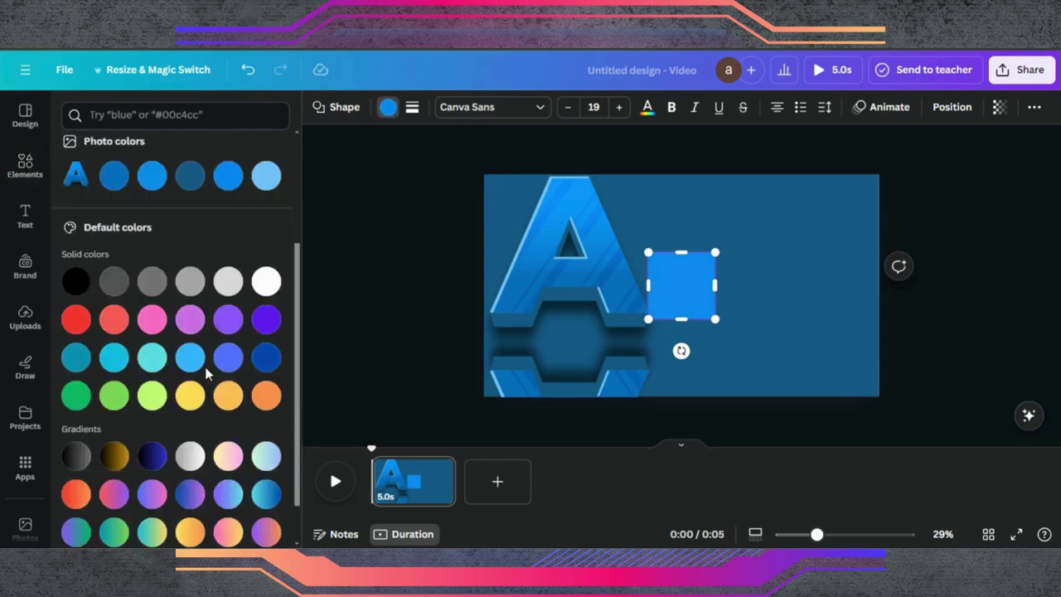
pyautogui.click(74, 493)
pyautogui.scroll(2, 164, 214)
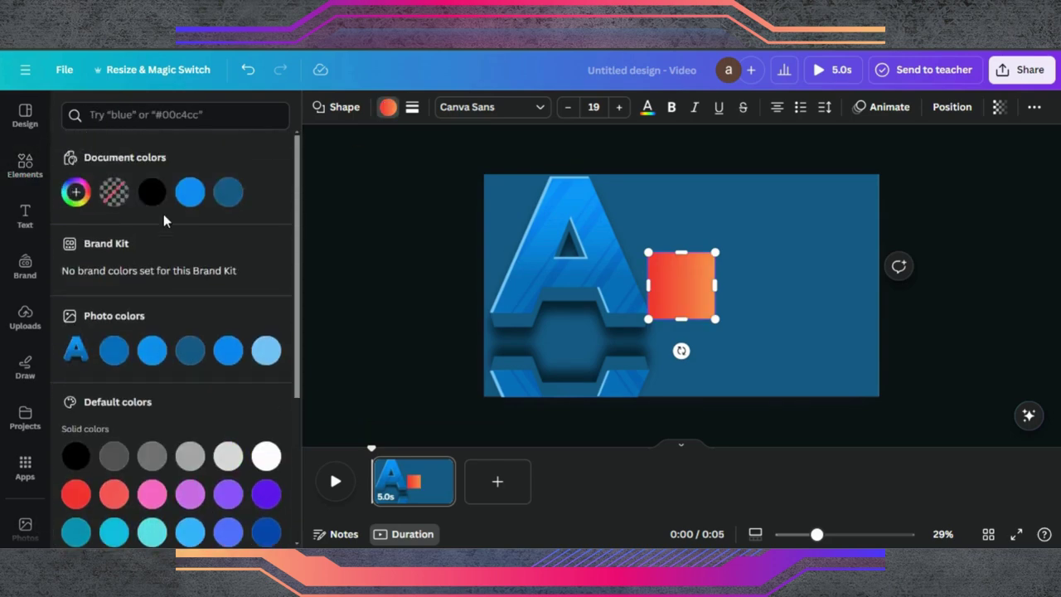
pyautogui.click(76, 191)
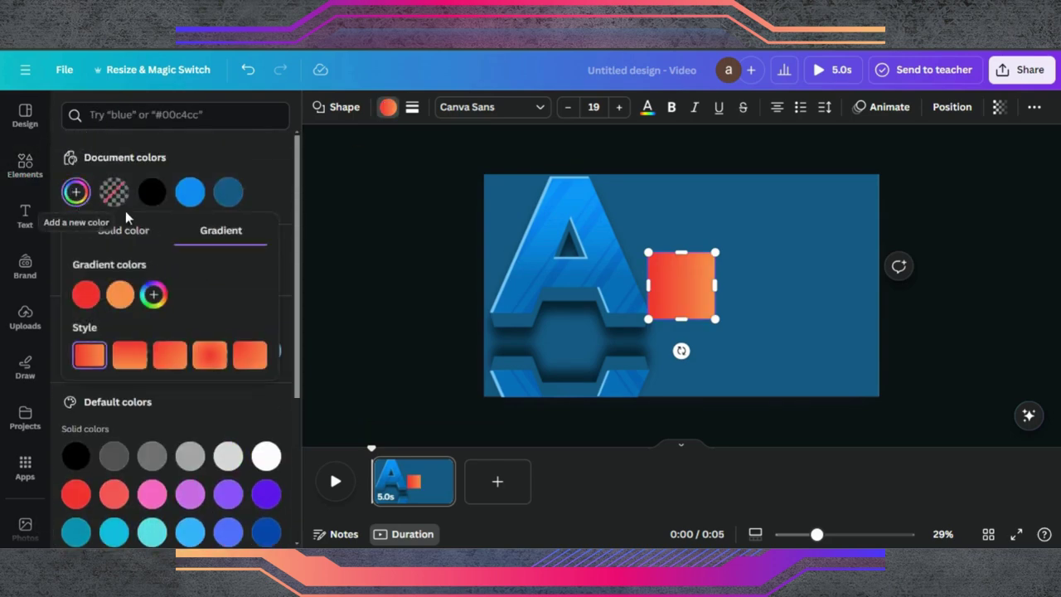
pyautogui.click(130, 357)
# - Sample the page background colour #185B85 for both gradient colours, setting the first one's opacity to 0%
pyautogui.click(85, 295)
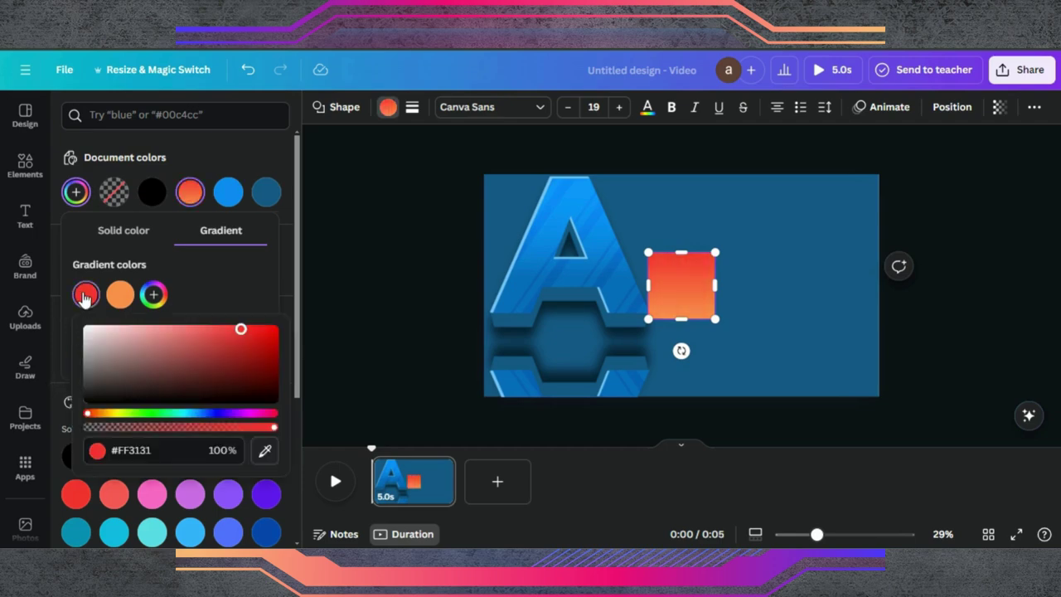
pyautogui.click(258, 456)
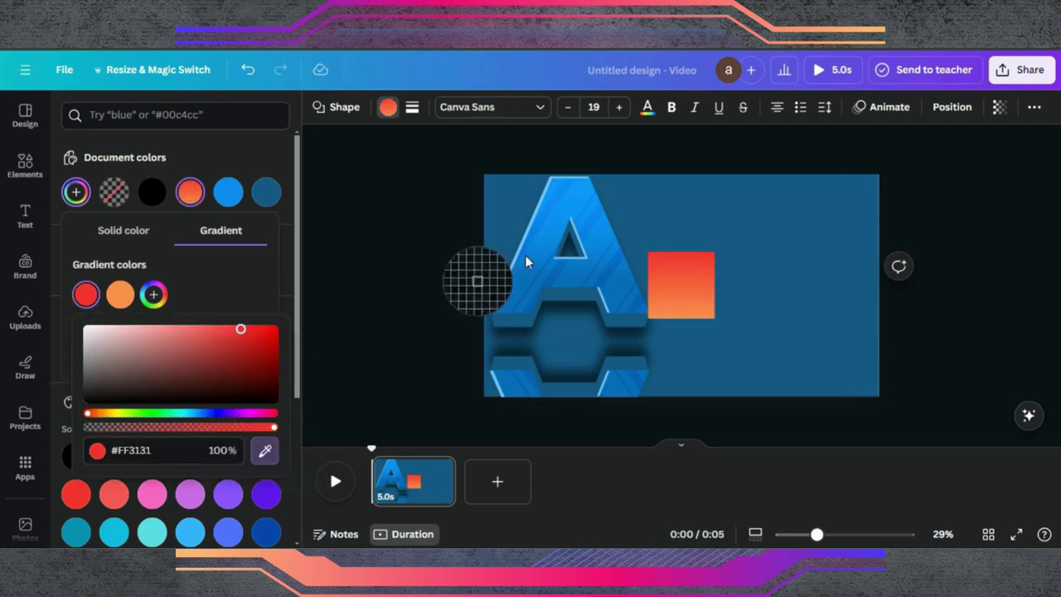
pyautogui.click(767, 261)
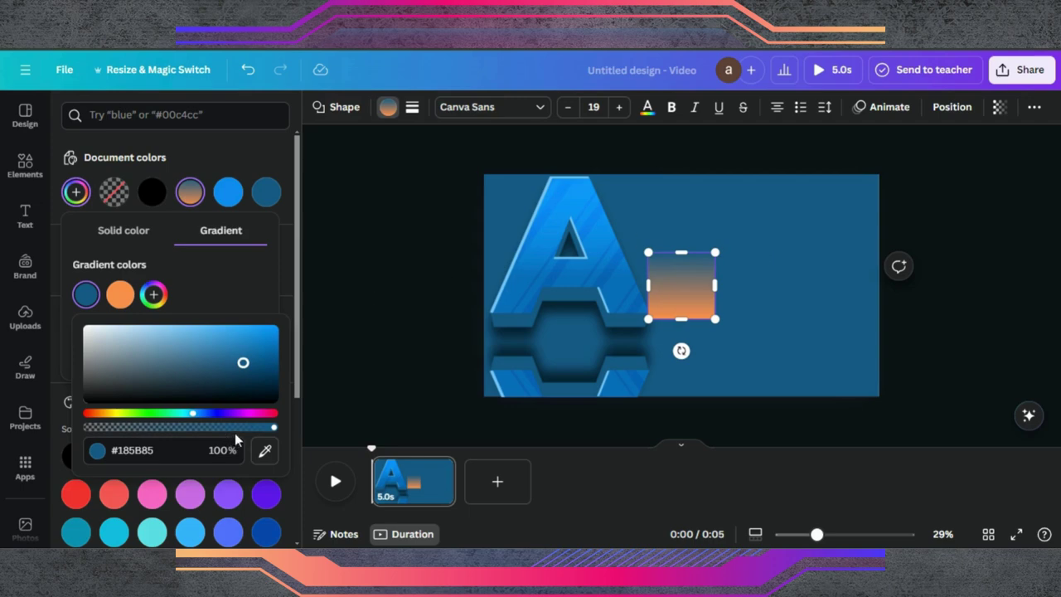
pyautogui.moveTo(273, 427); pyautogui.dragTo(69, 427)
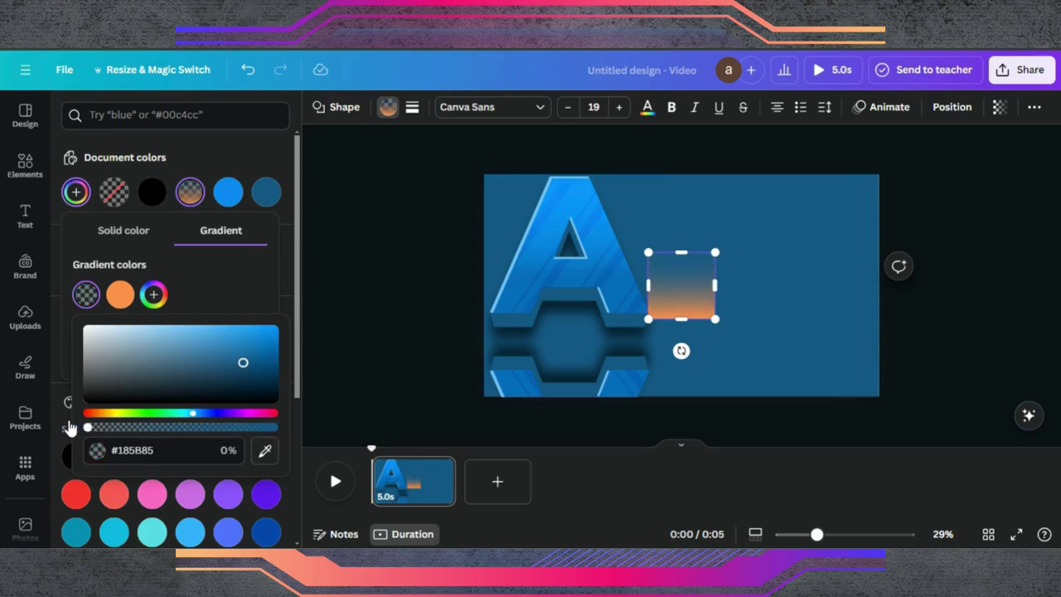
pyautogui.click(120, 293)
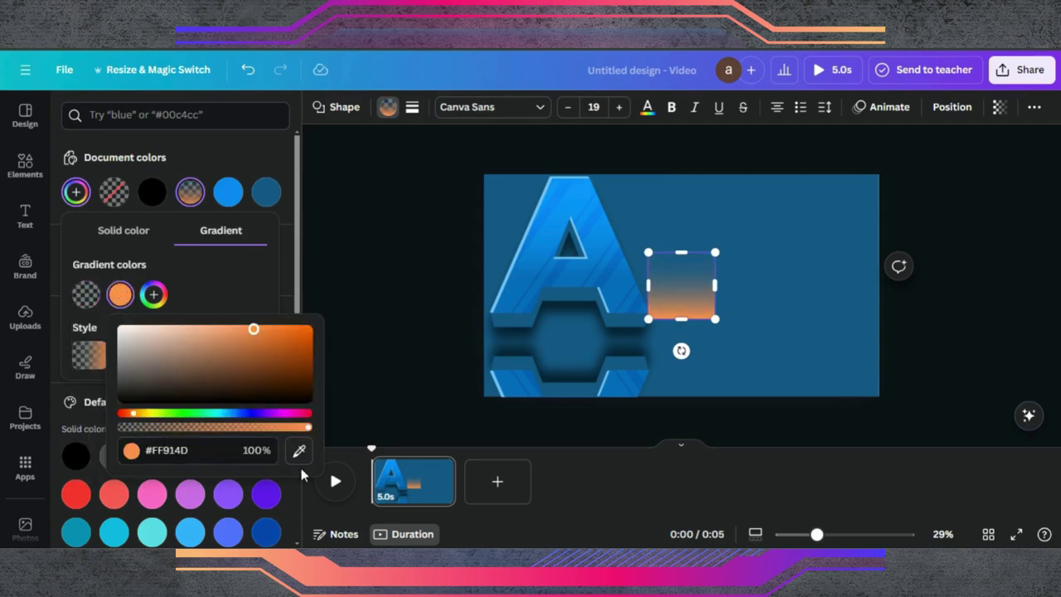
pyautogui.click(299, 450)
pyautogui.click(796, 313)
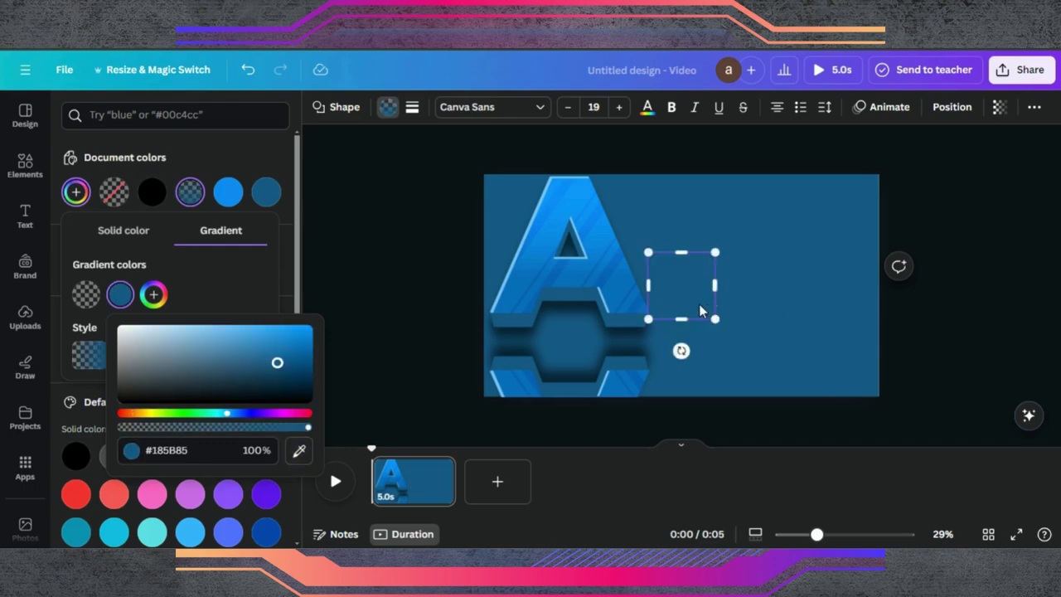
# - Stretch the gradient square over the visible reflection and duplicate it in place to strengthen the fade
pyautogui.moveTo(699, 304); pyautogui.dragTo(665, 355)
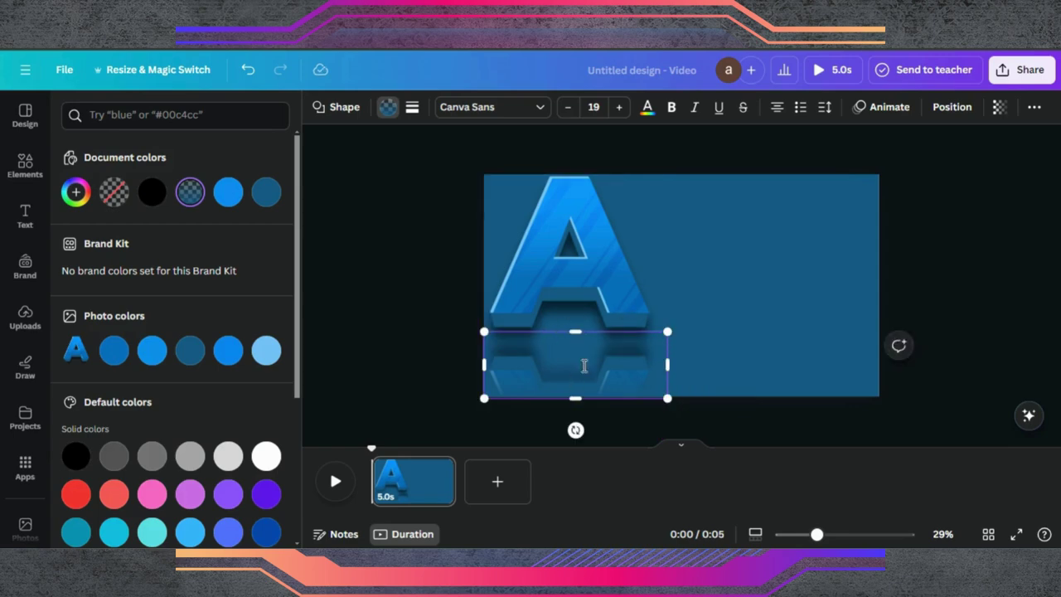
pyautogui.click(712, 324)
pyautogui.click(608, 360)
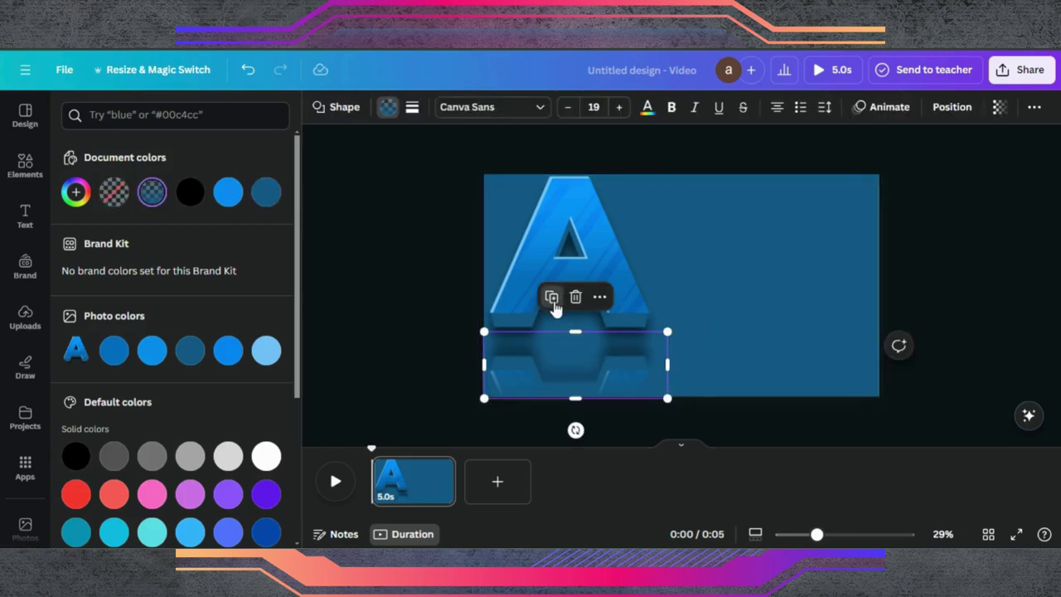
pyautogui.click(558, 356)
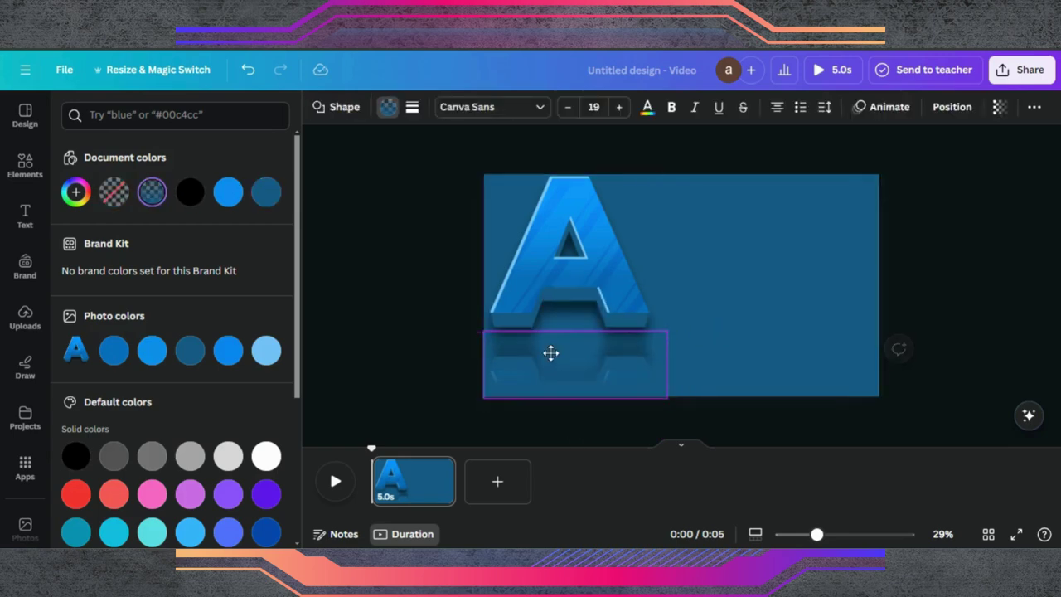
pyautogui.click(715, 340)
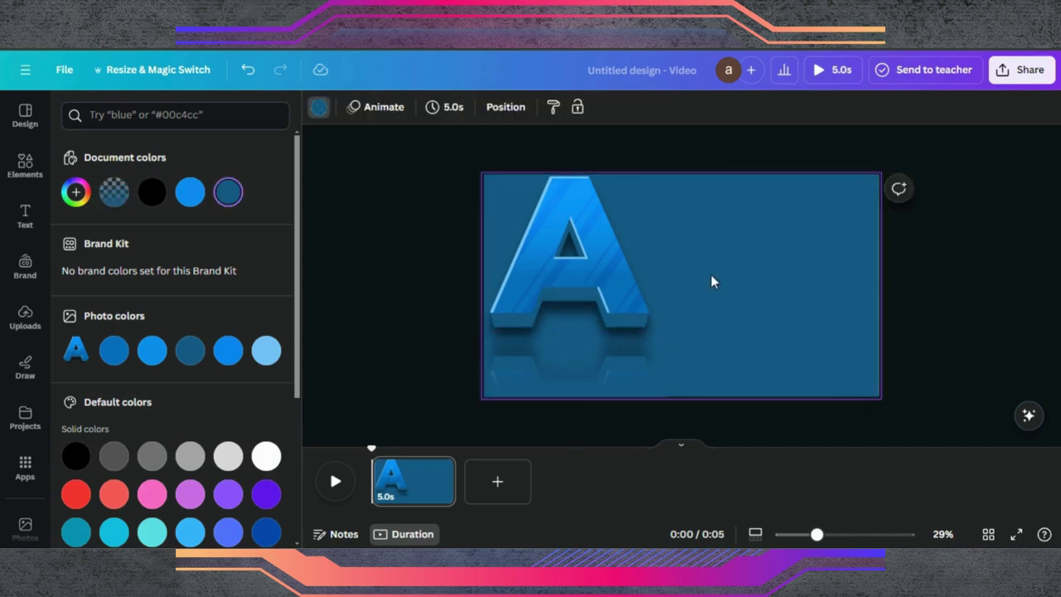
# - Add another square shape and move it so that it overlaps the letter's right leg
pyautogui.click(25, 164)
pyautogui.scroll(-5, 112, 315)
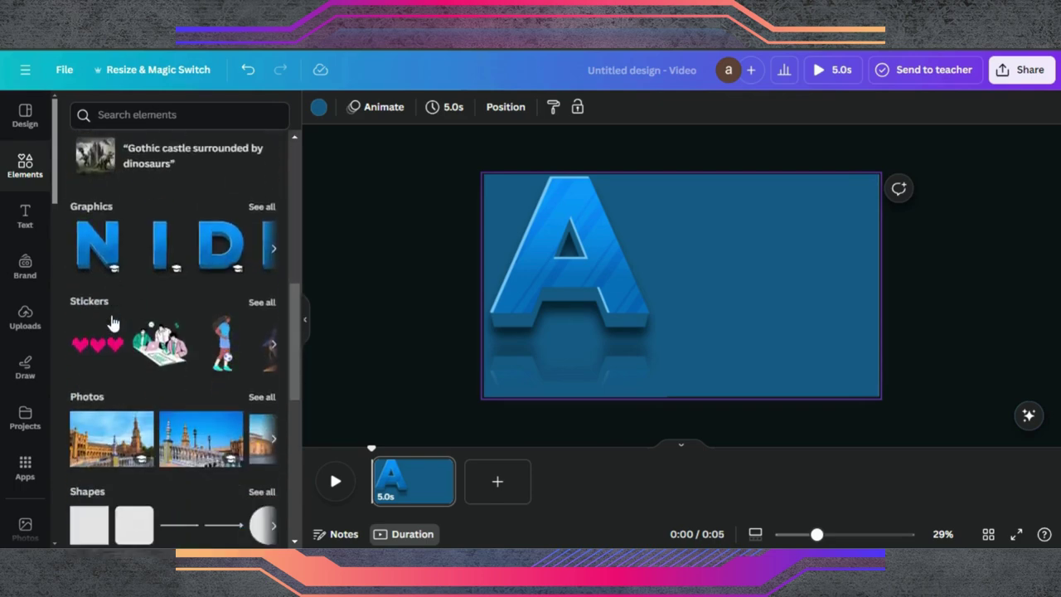
pyautogui.scroll(-3, 112, 322)
pyautogui.click(98, 333)
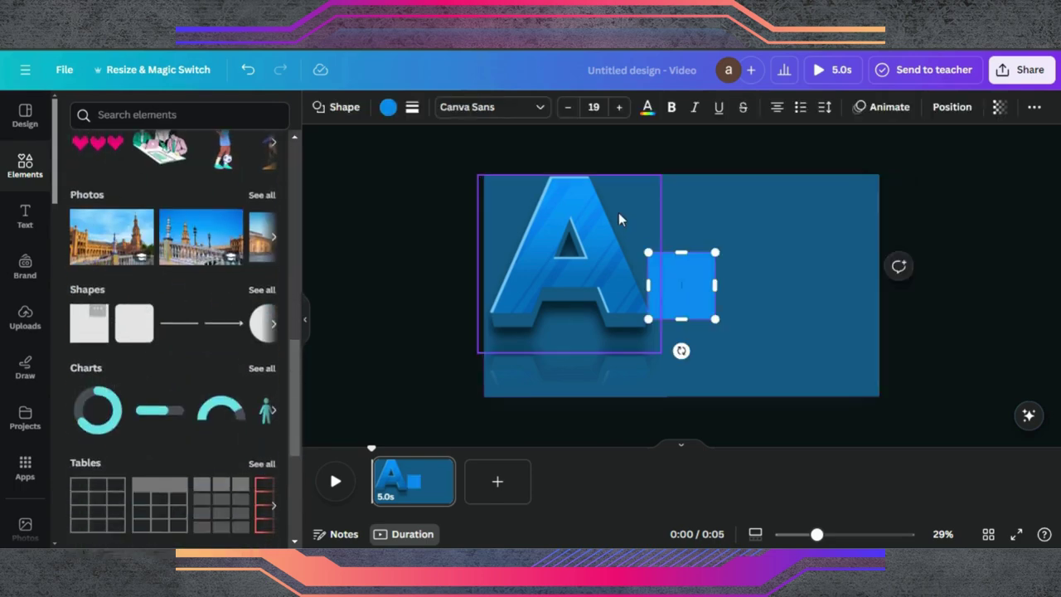
pyautogui.click(752, 307)
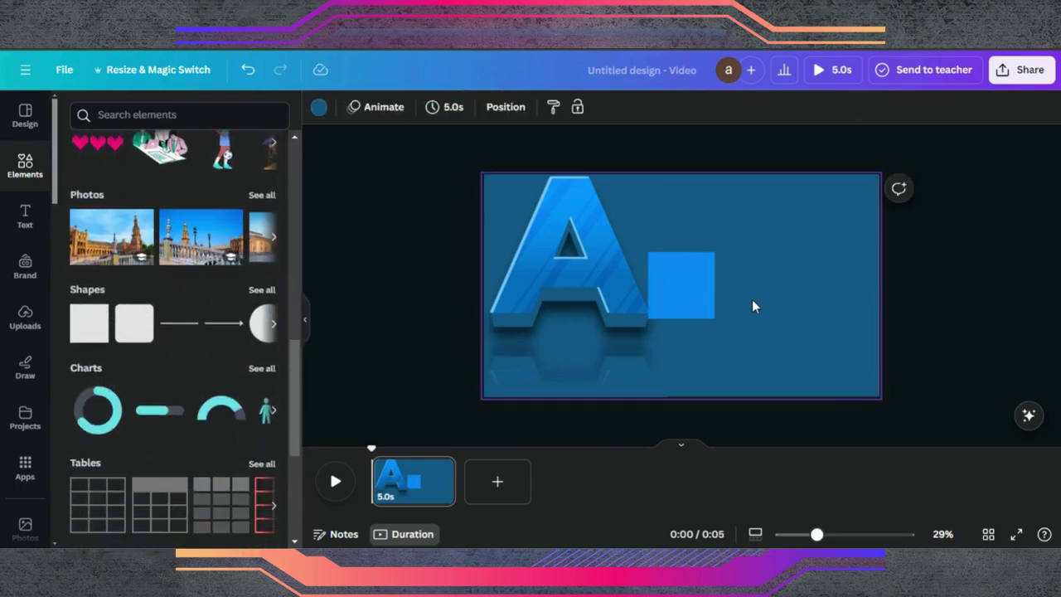
pyautogui.moveTo(687, 297); pyautogui.dragTo(645, 281)
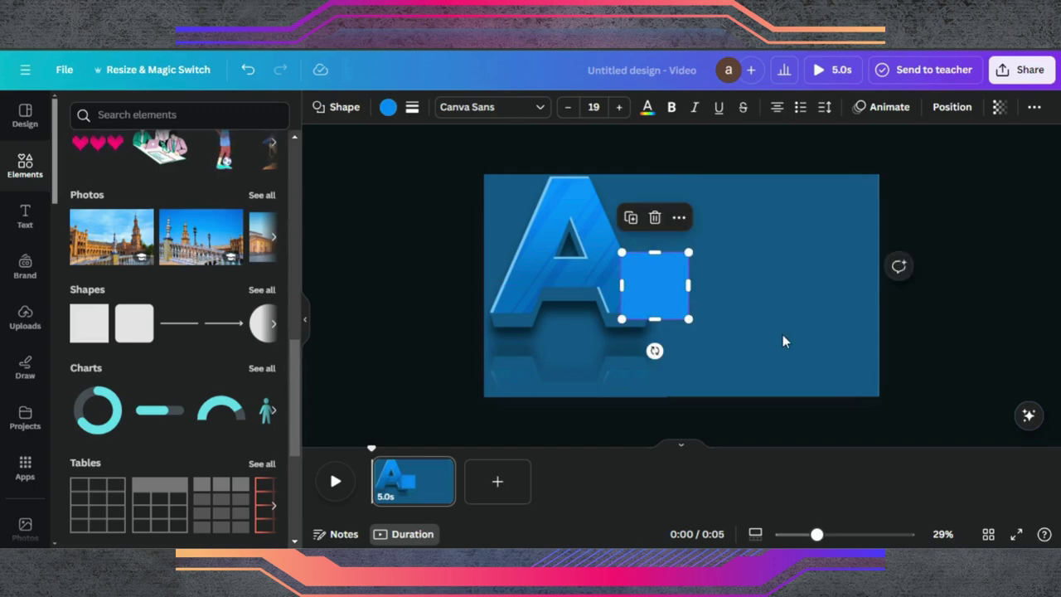
# - Set the new blue square's transparency value to 0
pyautogui.click(999, 107)
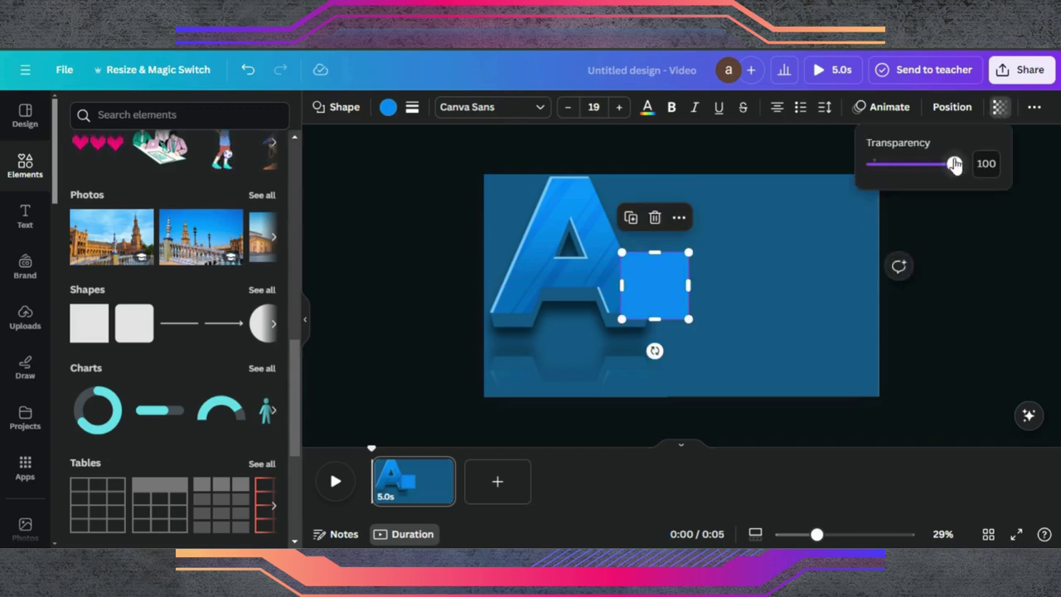
pyautogui.moveTo(955, 165); pyautogui.dragTo(870, 165)
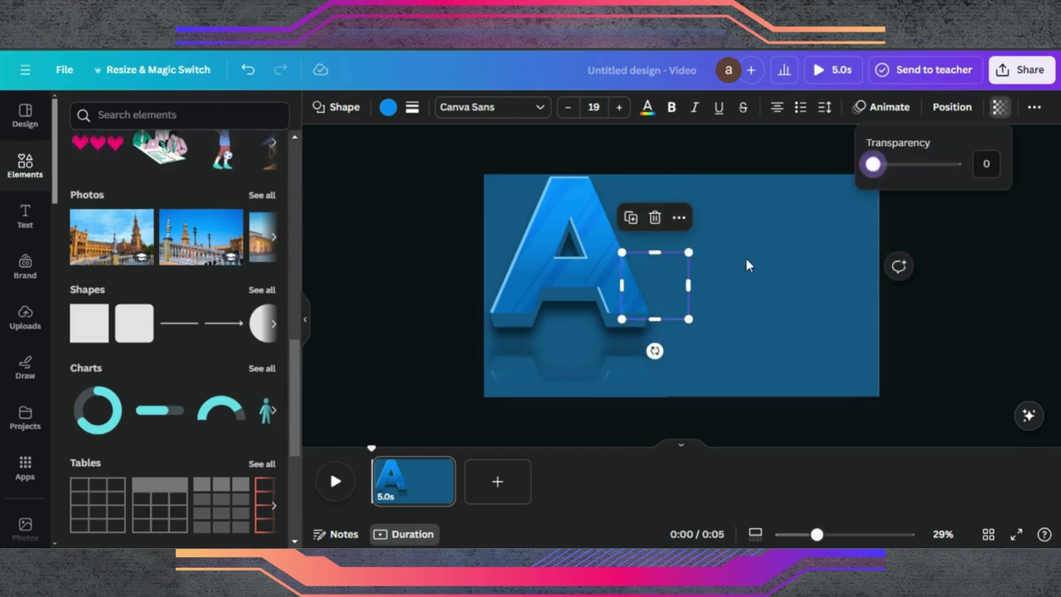
pyautogui.click(765, 276)
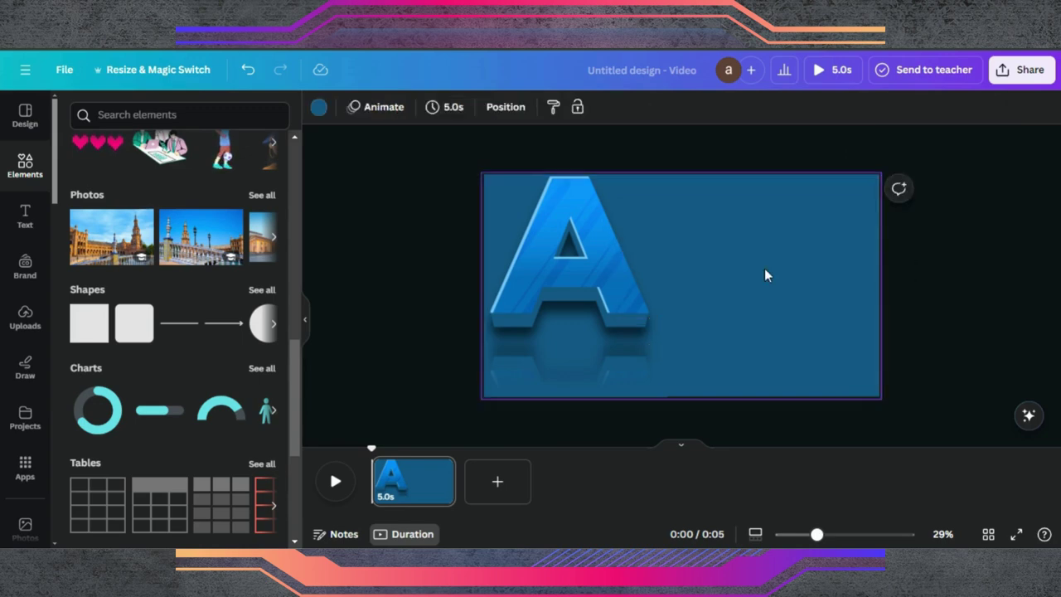
# - Group the letter, its reflection, the gradient overlays and the transparent square
pyautogui.moveTo(392, 239); pyautogui.dragTo(671, 365)
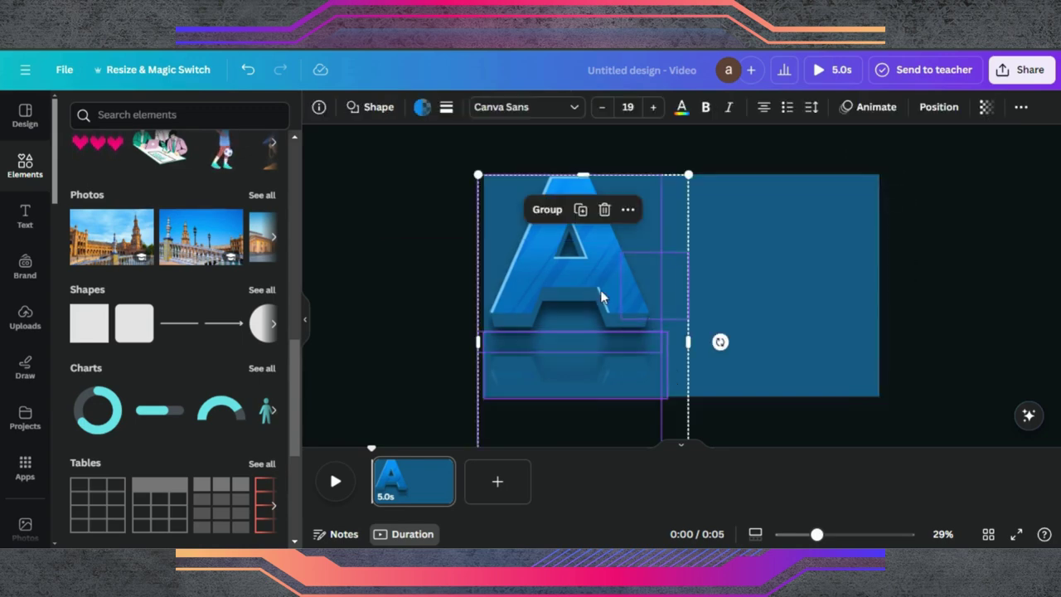
pyautogui.click(546, 211)
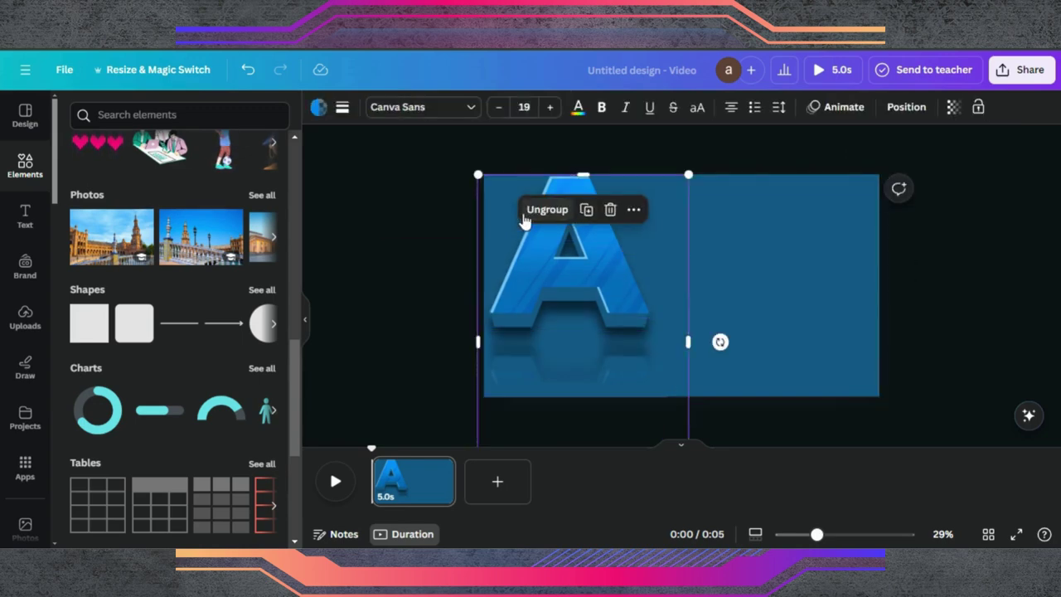
pyautogui.click(356, 289)
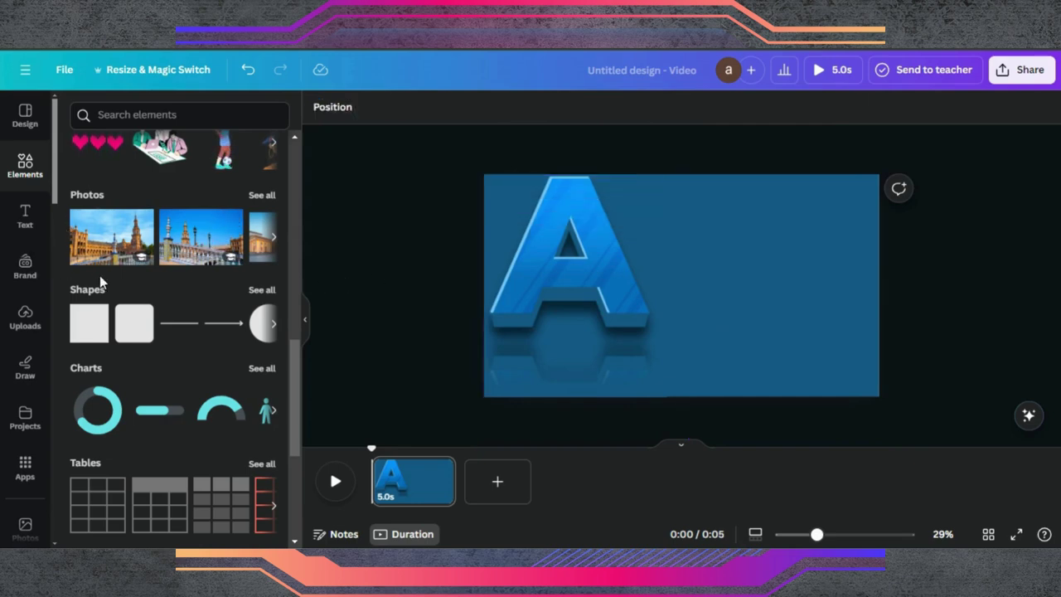
# - Place the rounded square beside the letter and stretch it into a tall panel covering nearly the page's full height
pyautogui.moveTo(495, 217); pyautogui.dragTo(832, 217)
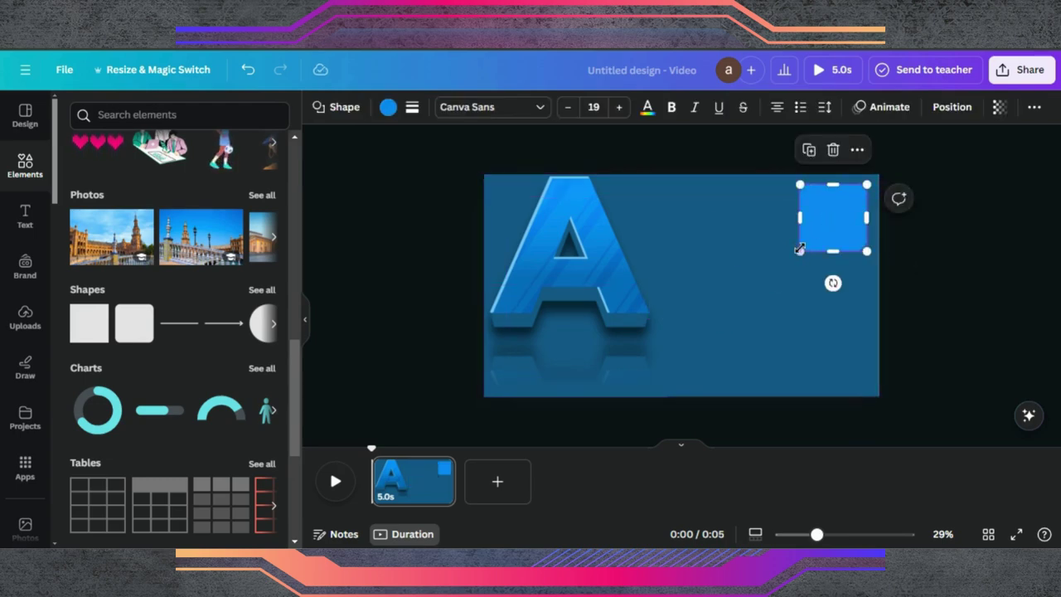
pyautogui.moveTo(800, 250); pyautogui.dragTo(707, 384)
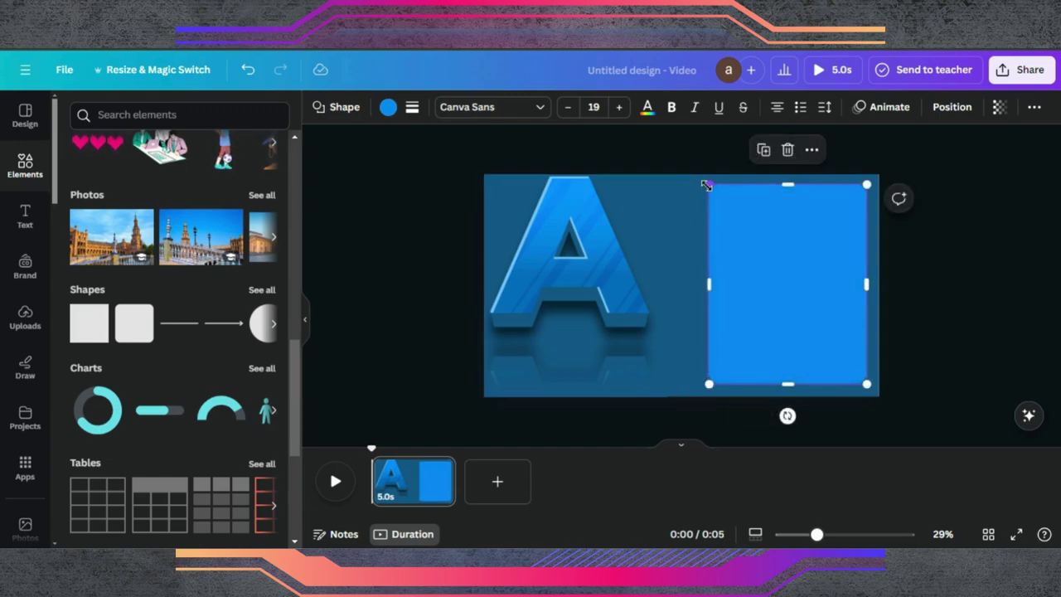
pyautogui.moveTo(706, 185); pyautogui.dragTo(693, 183)
# - Compare white and grey fills on the rounded panel and settle on solid white
pyautogui.click(389, 107)
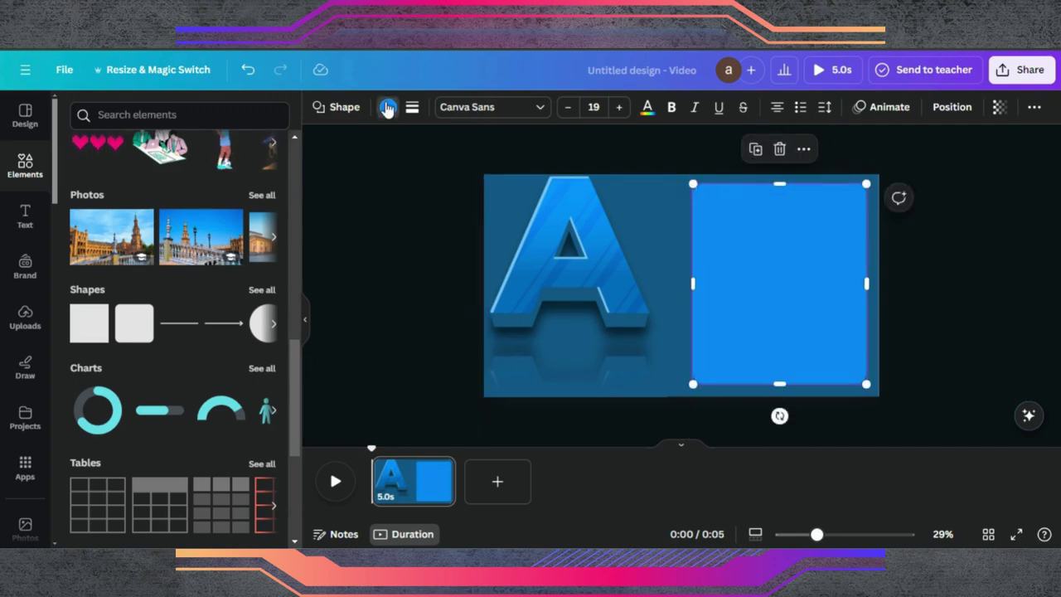
pyautogui.click(266, 456)
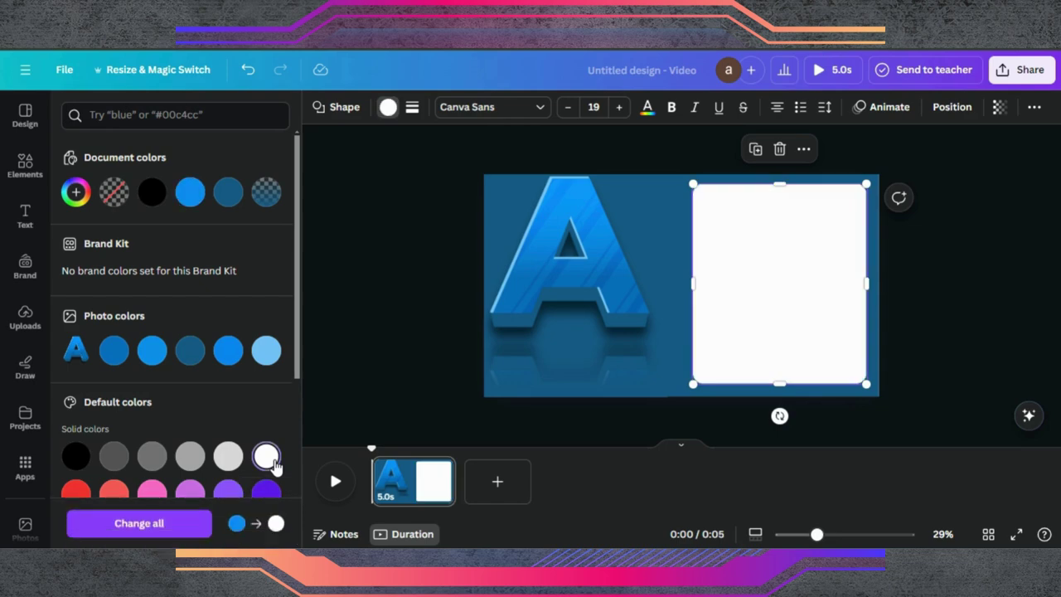
pyautogui.click(115, 456)
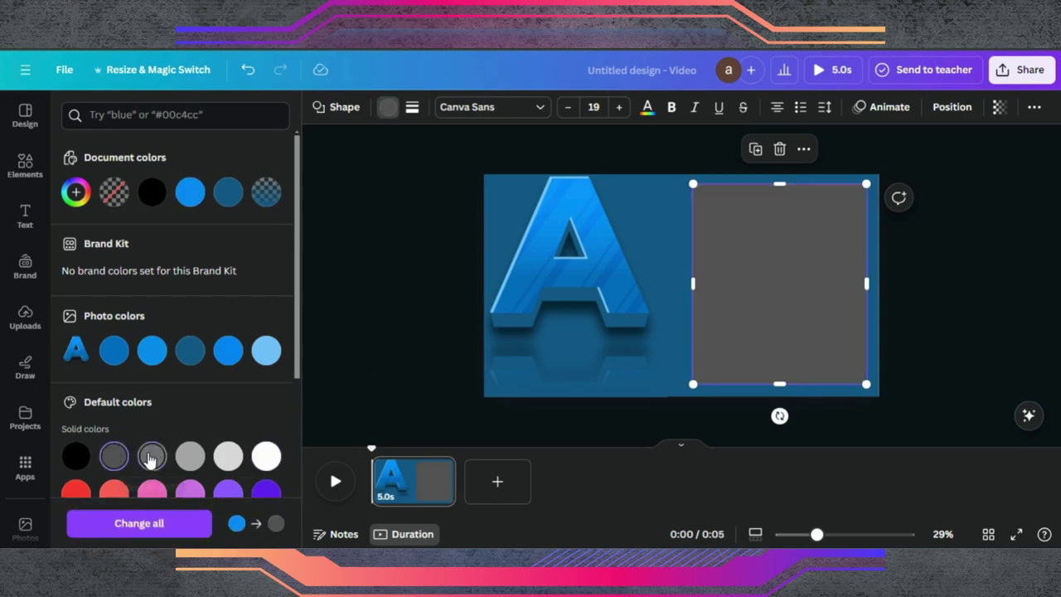
pyautogui.click(151, 457)
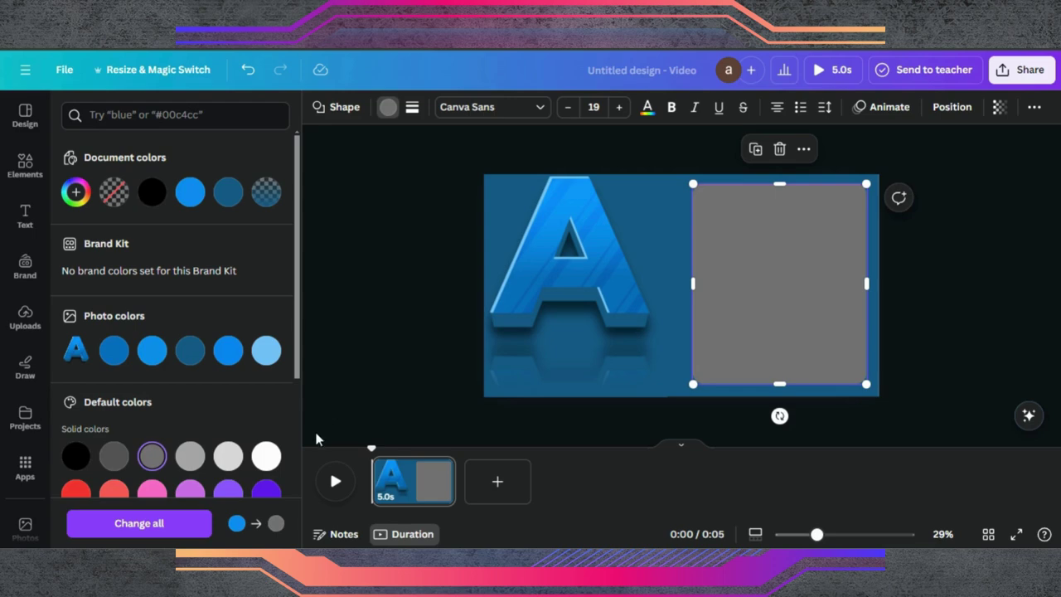
pyautogui.click(267, 457)
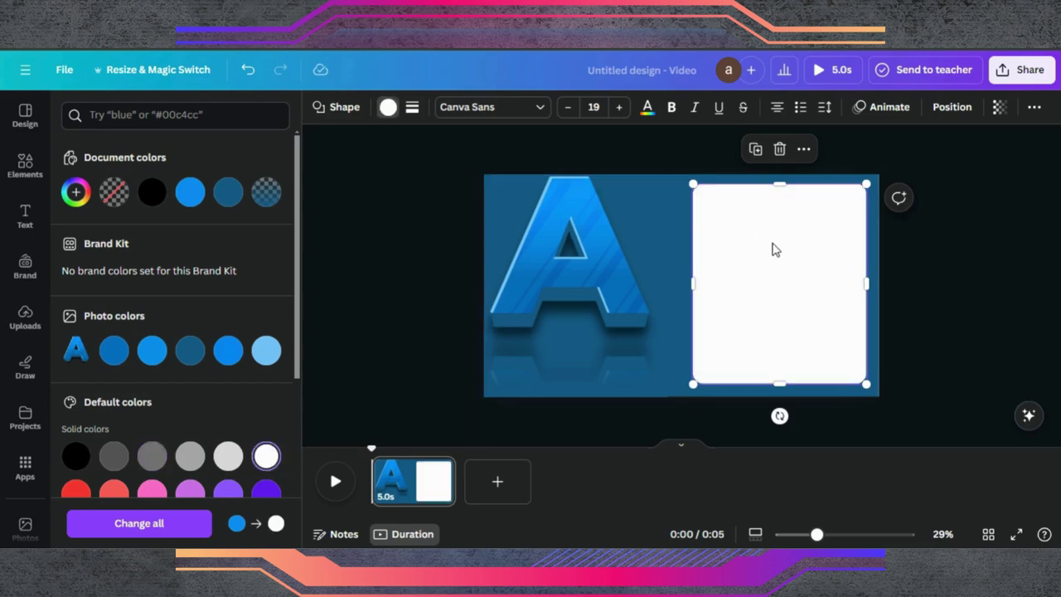
# - Add the heading "Apple" and enlarge it to font size 220 across the upper part of the white panel
pyautogui.click(25, 217)
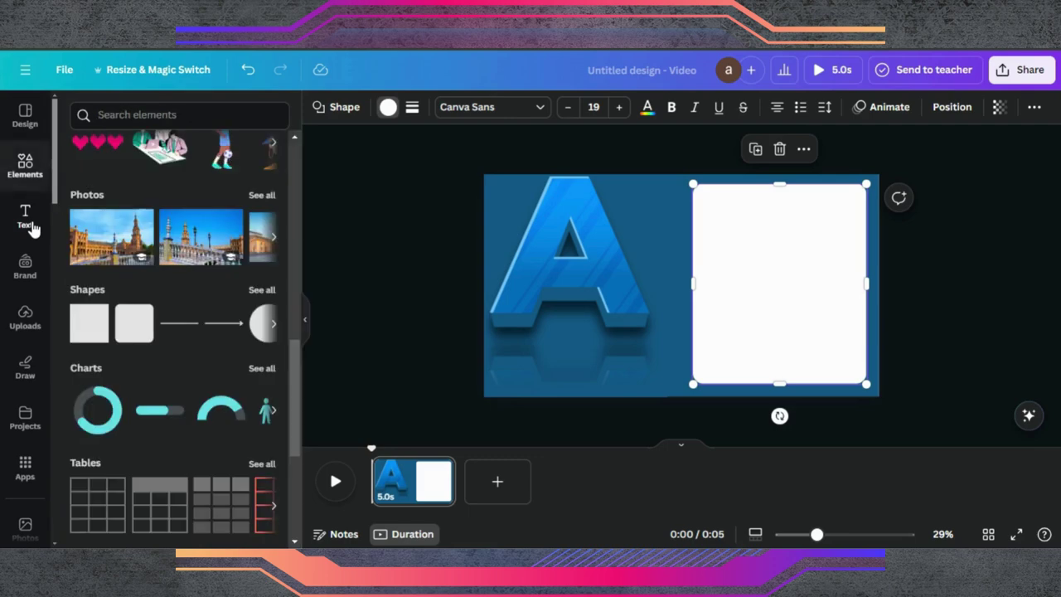
pyautogui.click(145, 269)
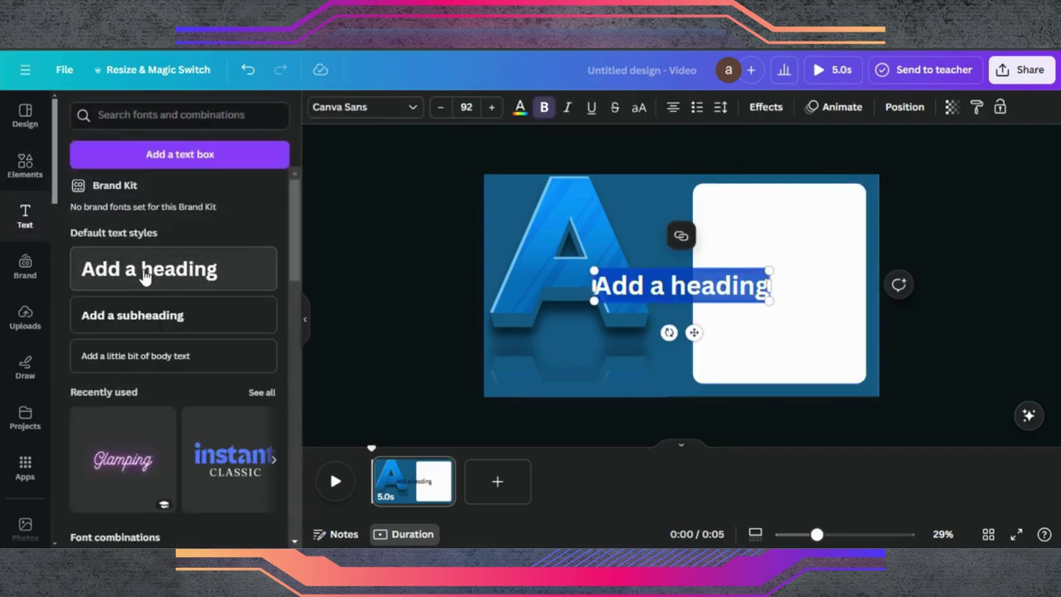
pyautogui.write('Apple')
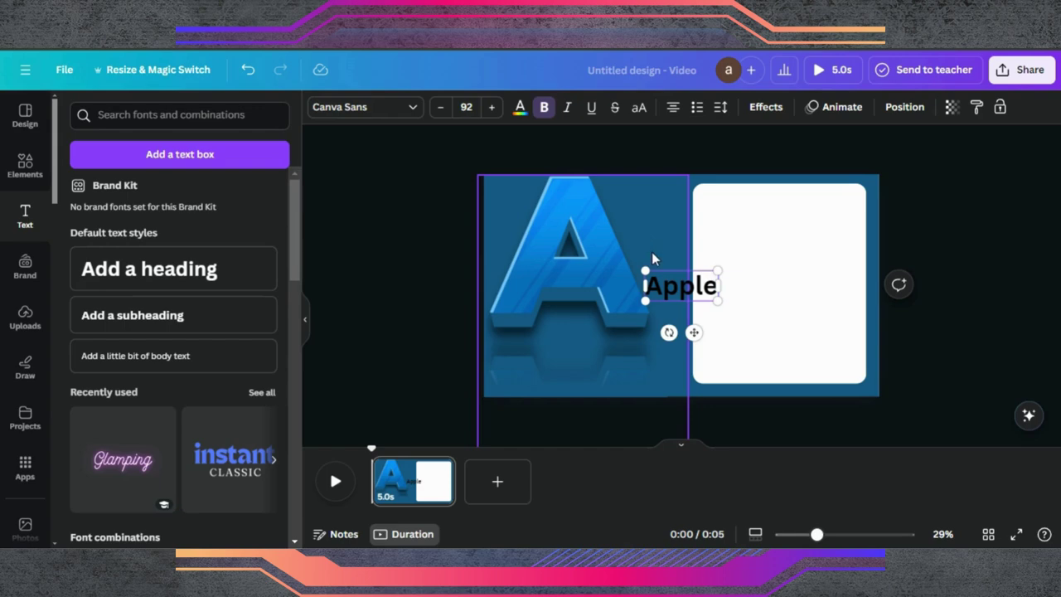
pyautogui.moveTo(718, 269); pyautogui.dragTo(782, 222)
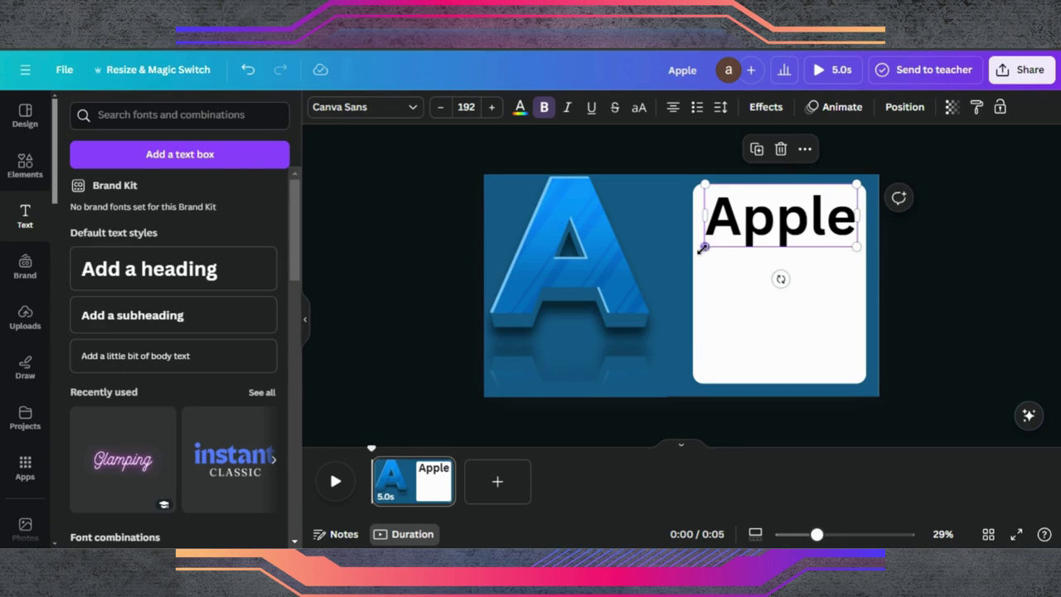
pyautogui.moveTo(703, 248); pyautogui.dragTo(693, 251)
pyautogui.moveTo(859, 251); pyautogui.dragTo(867, 255)
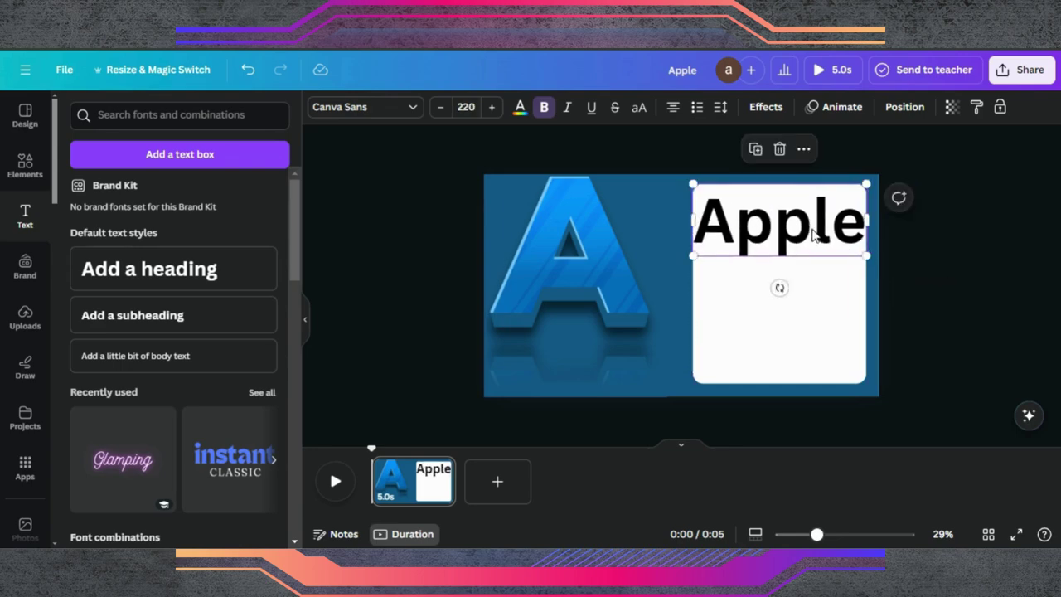
pyautogui.moveTo(812, 234); pyautogui.dragTo(814, 243)
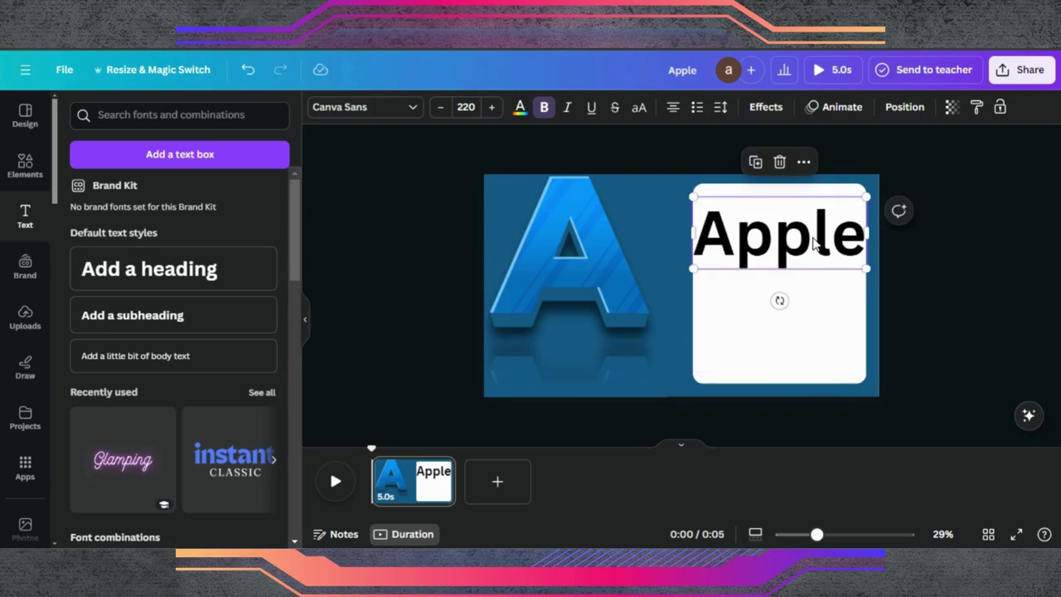
# - Color the initial A of the "Apple" heading red and reduce the heading to font size 214
pyautogui.click(735, 235)
pyautogui.moveTo(735, 235); pyautogui.dragTo(706, 232)
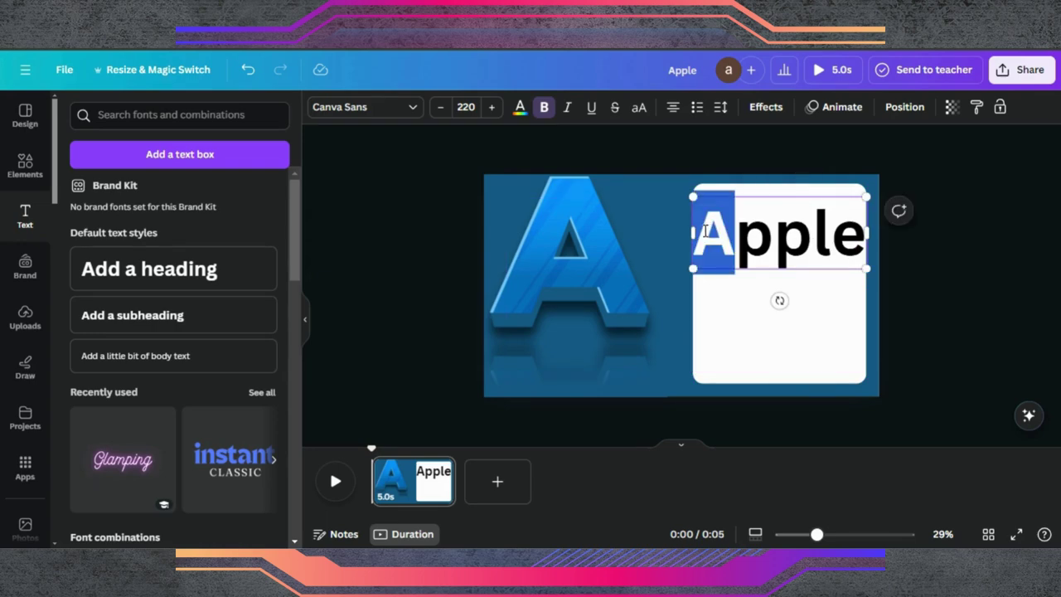
pyautogui.click(520, 111)
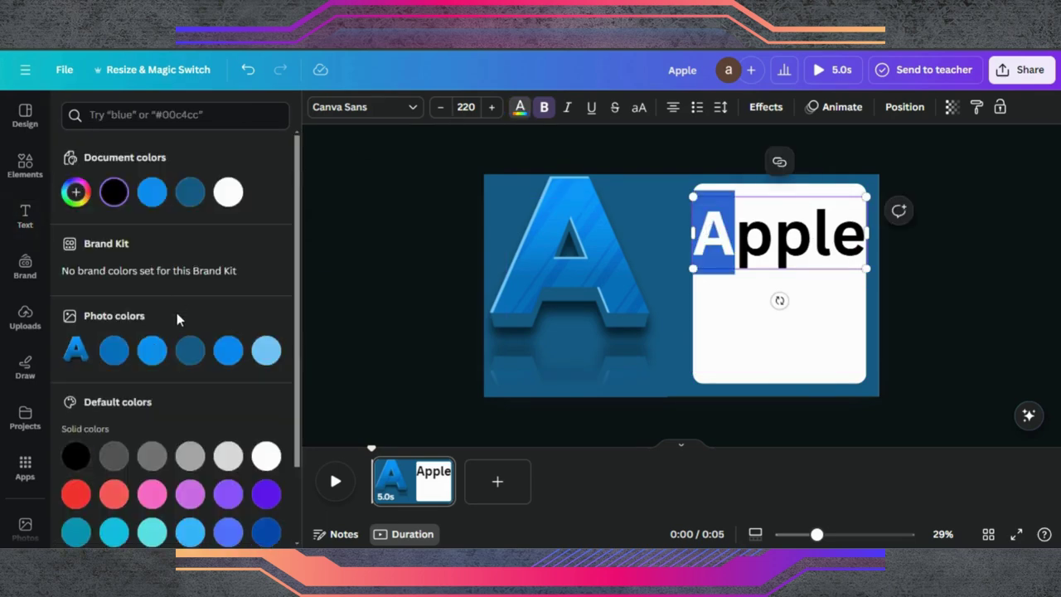
pyautogui.scroll(-2, 177, 315)
pyautogui.click(76, 403)
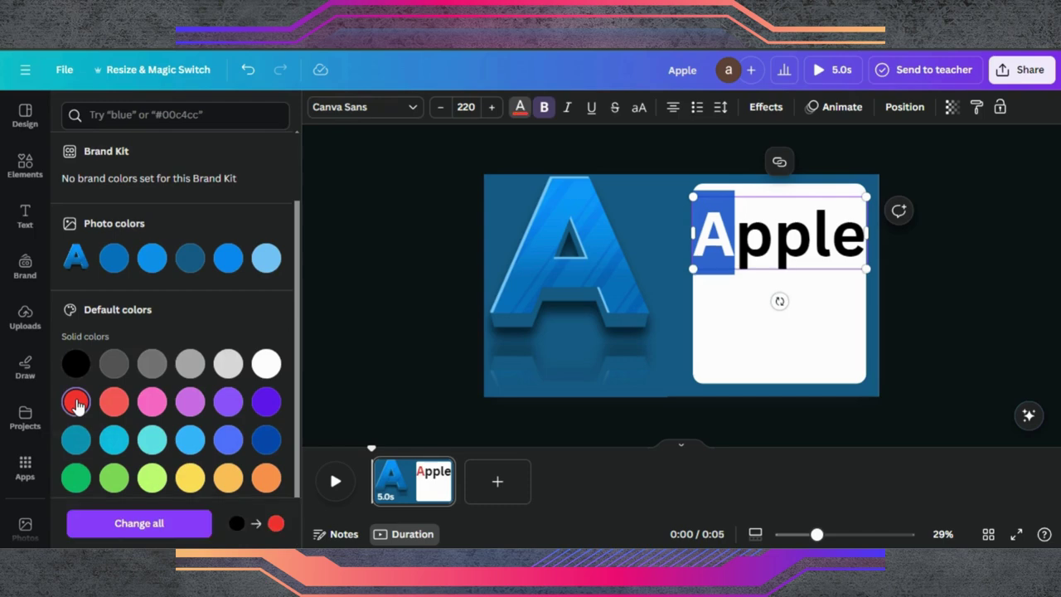
pyautogui.click(372, 332)
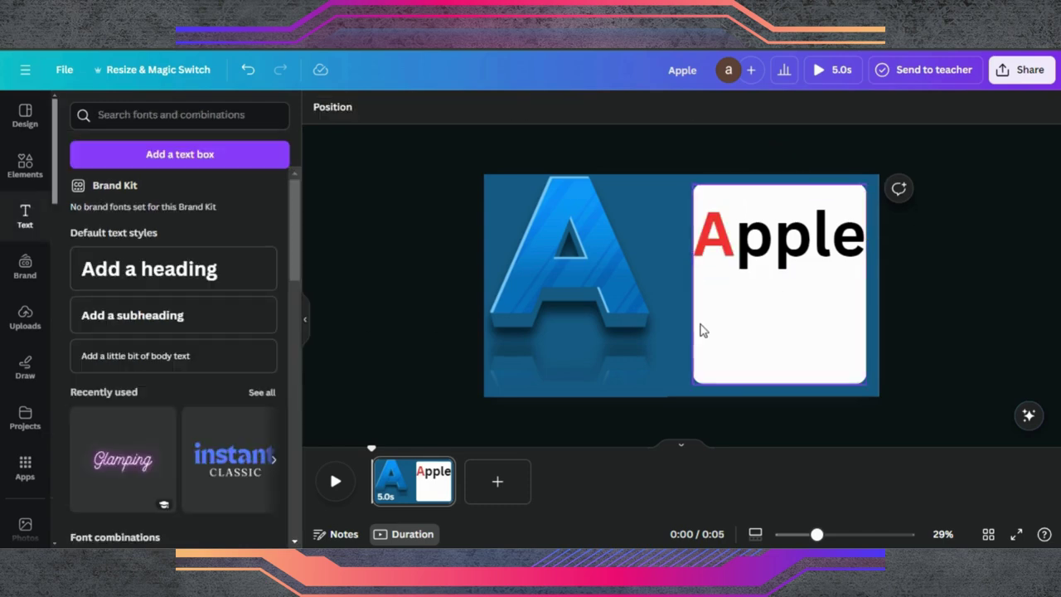
pyautogui.click(792, 245)
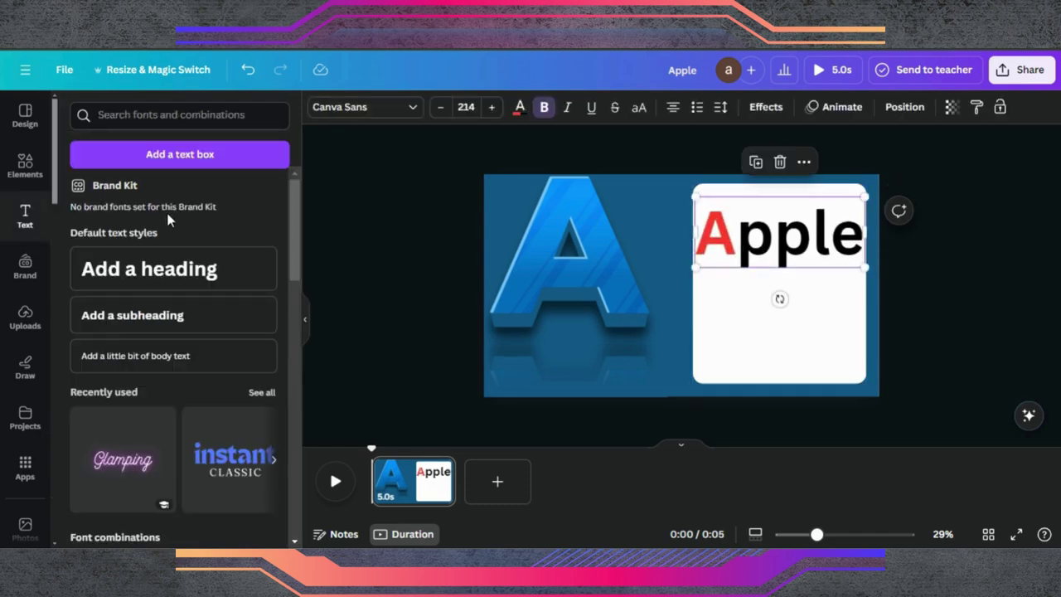
# - Search the elements for "apple" and limit the results to graphics
pyautogui.click(25, 165)
pyautogui.click(136, 115)
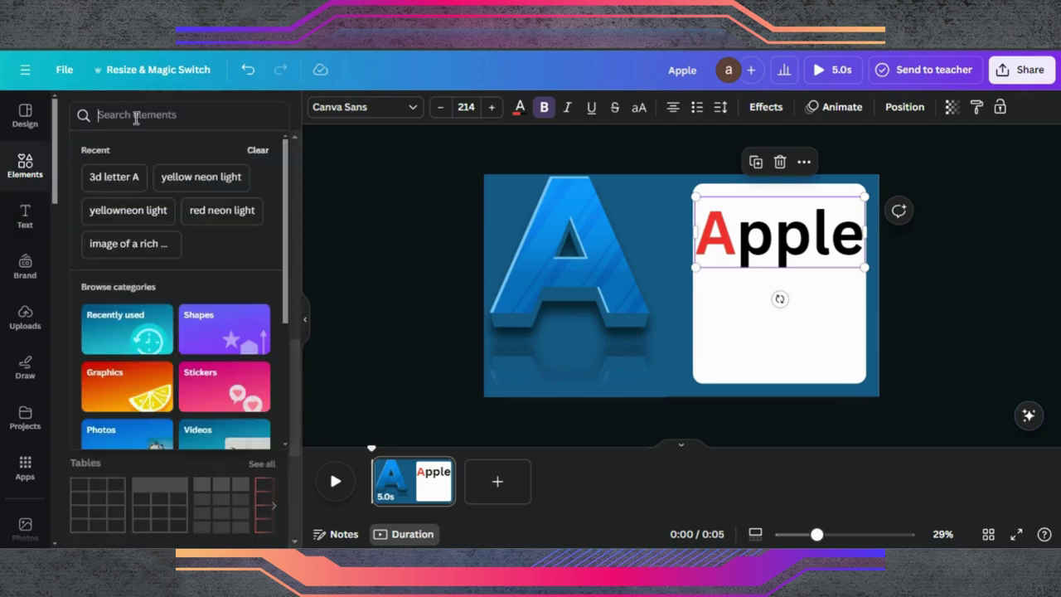
pyautogui.write('apple')
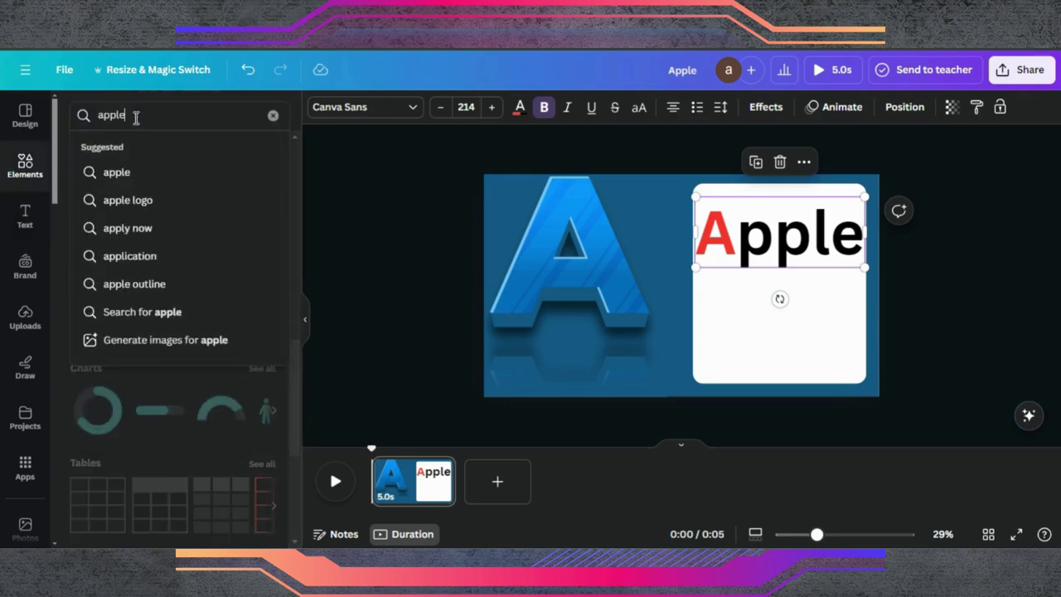
pyautogui.press('Return')
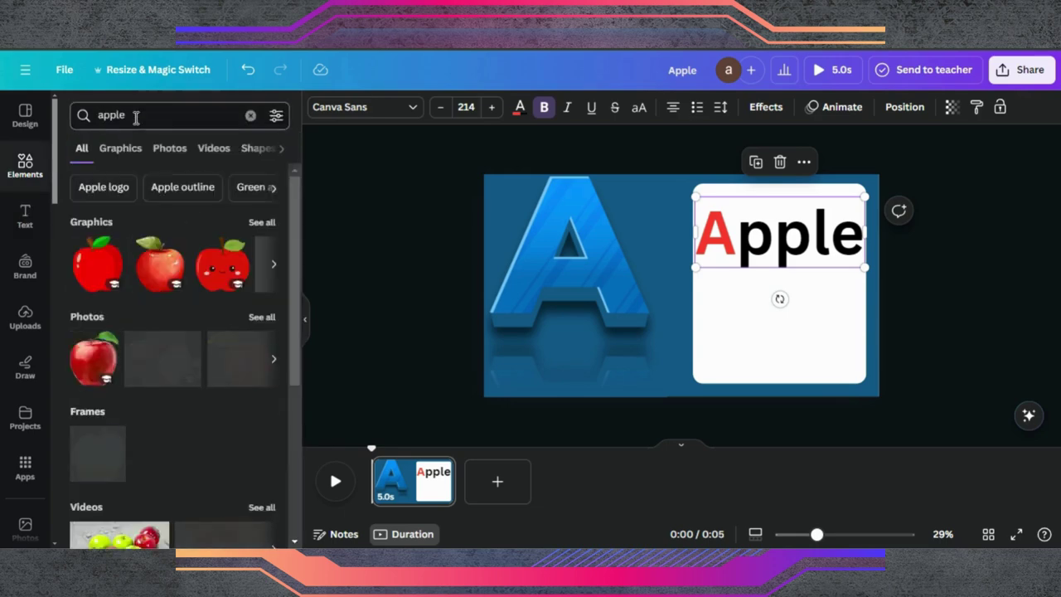
pyautogui.click(121, 153)
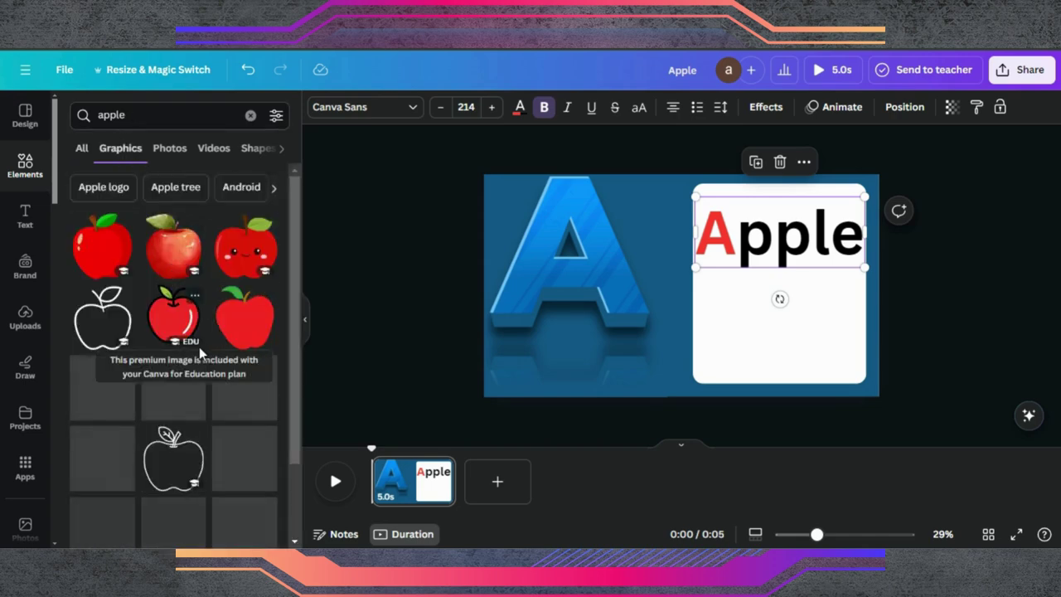
# - Add the glossy red apple graphic with a green leaf and center it below the heading on the white panel
pyautogui.scroll(-3, 199, 349)
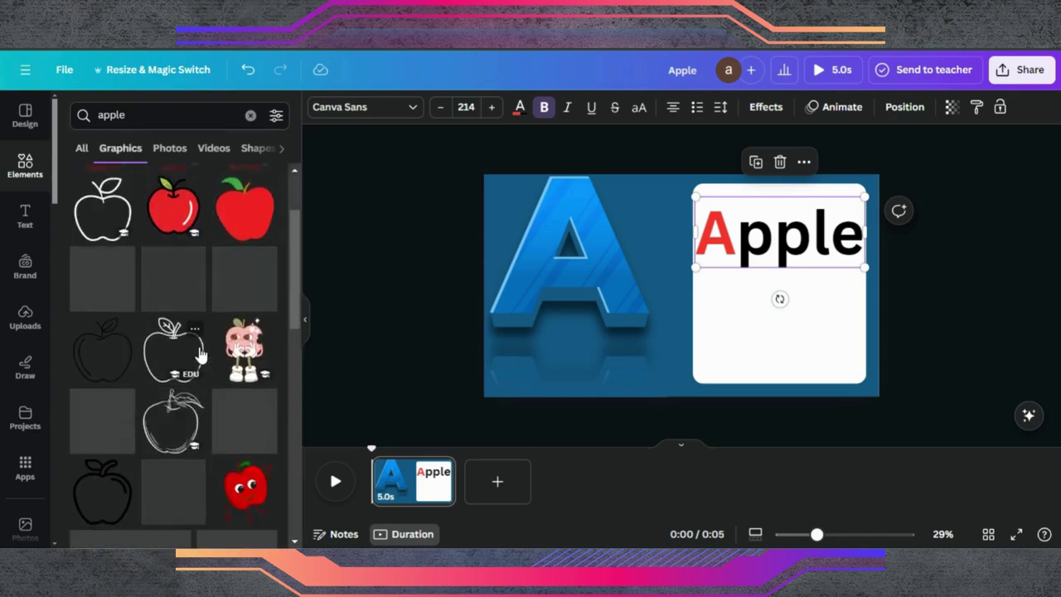
pyautogui.scroll(2, 201, 355)
pyautogui.scroll(1, 199, 355)
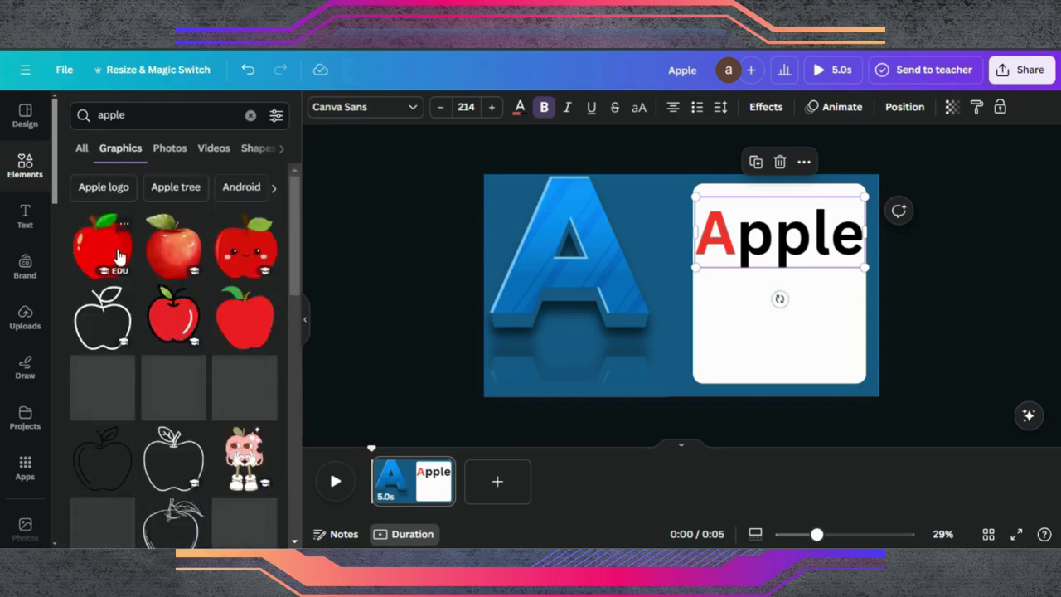
pyautogui.click(102, 245)
pyautogui.moveTo(698, 294); pyautogui.dragTo(796, 340)
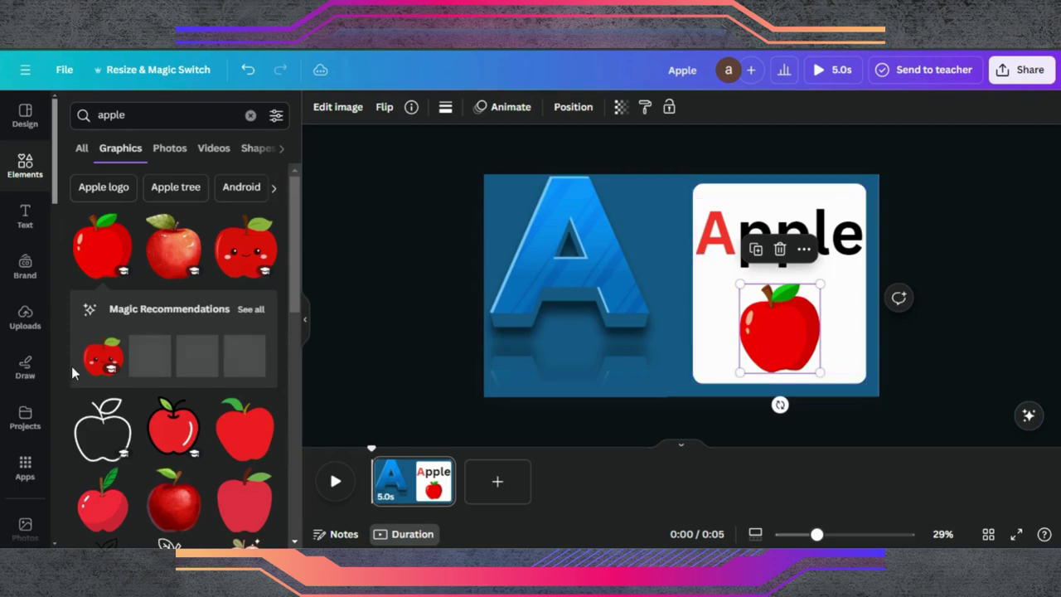
# - Add a square with transparency 0 and position it over the white panel's left edge beside the heading
pyautogui.click(27, 176)
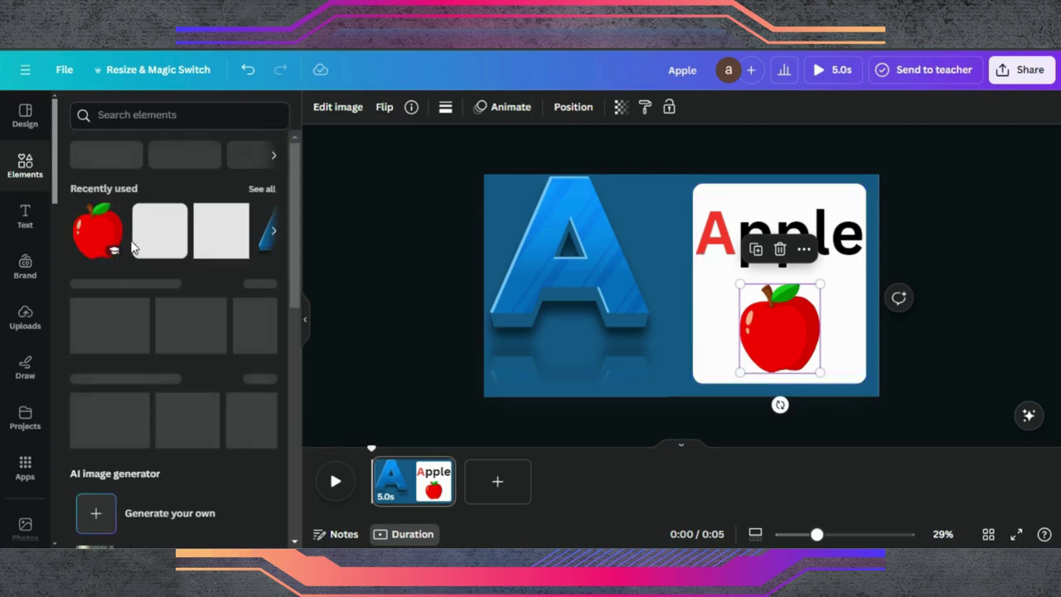
pyautogui.click(220, 230)
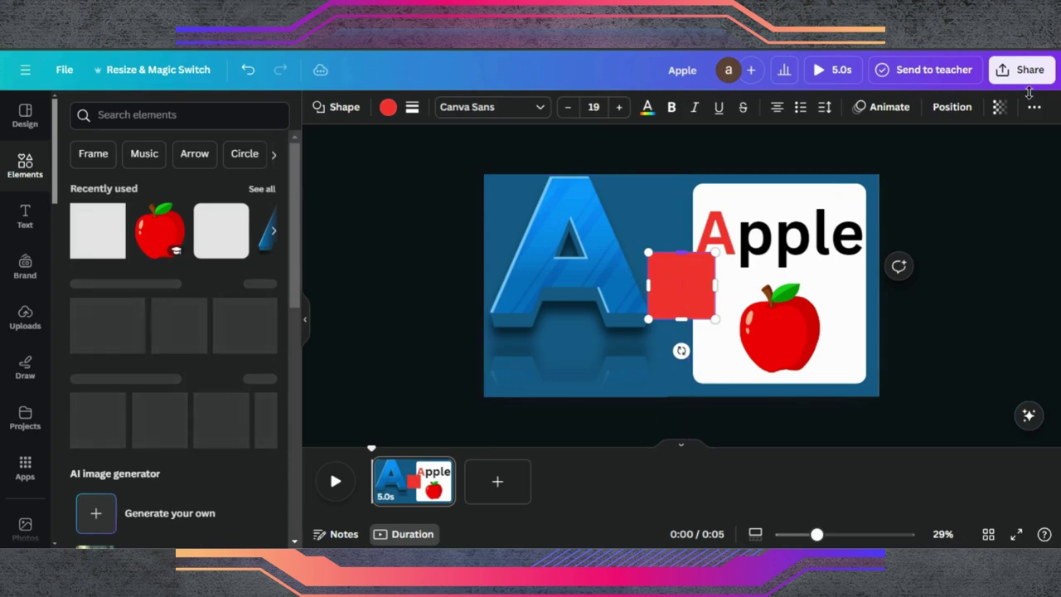
pyautogui.click(999, 107)
pyautogui.moveTo(958, 163); pyautogui.dragTo(770, 187)
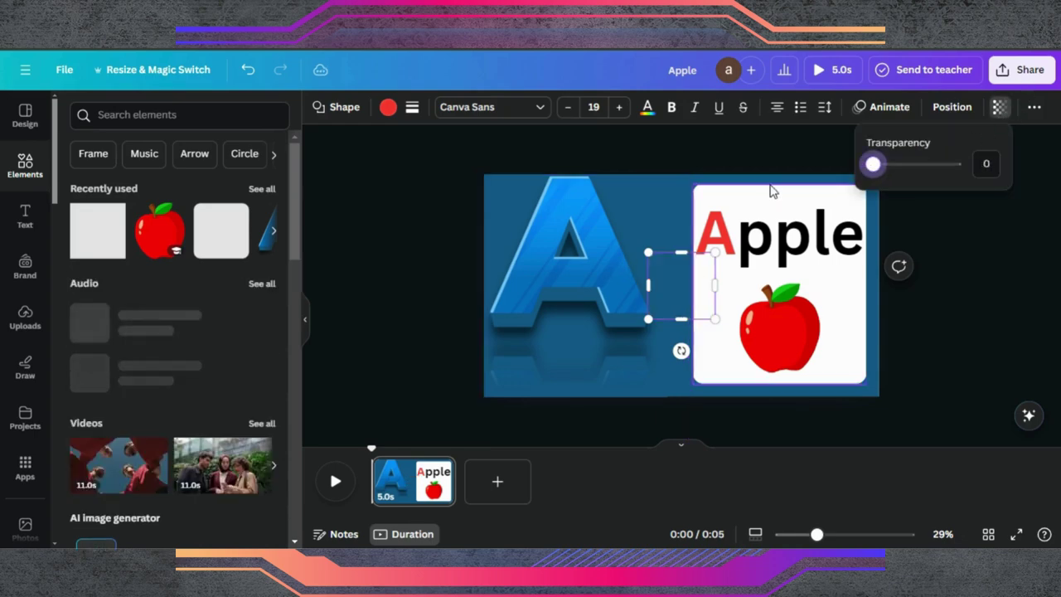
pyautogui.moveTo(688, 296); pyautogui.dragTo(674, 249)
pyautogui.click(677, 235)
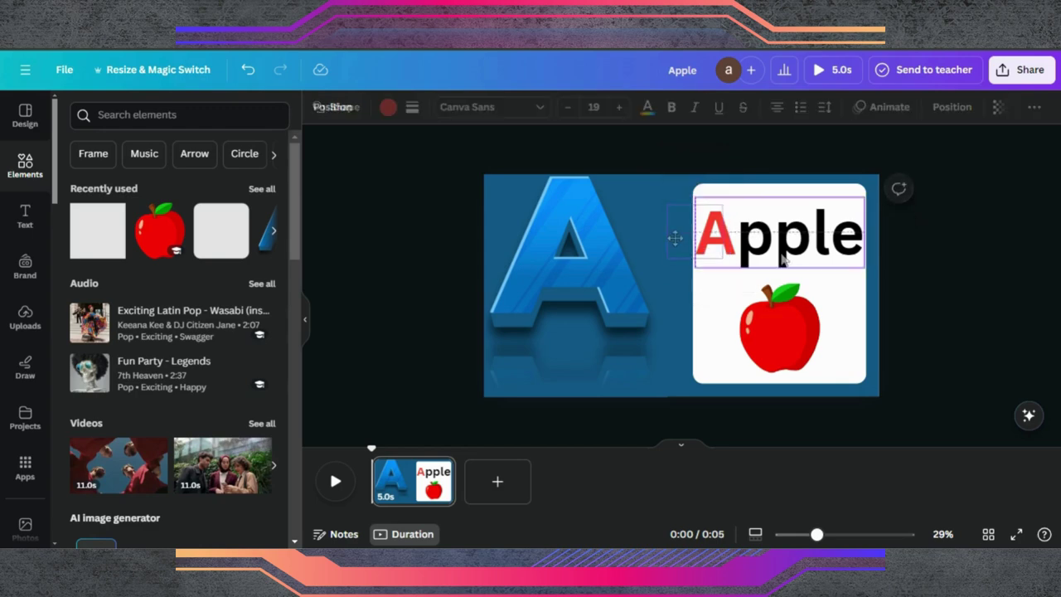
# - Change the "Apple" heading's font to Dingos Stamp and fit it on one centered line at size 154
pyautogui.click(407, 112)
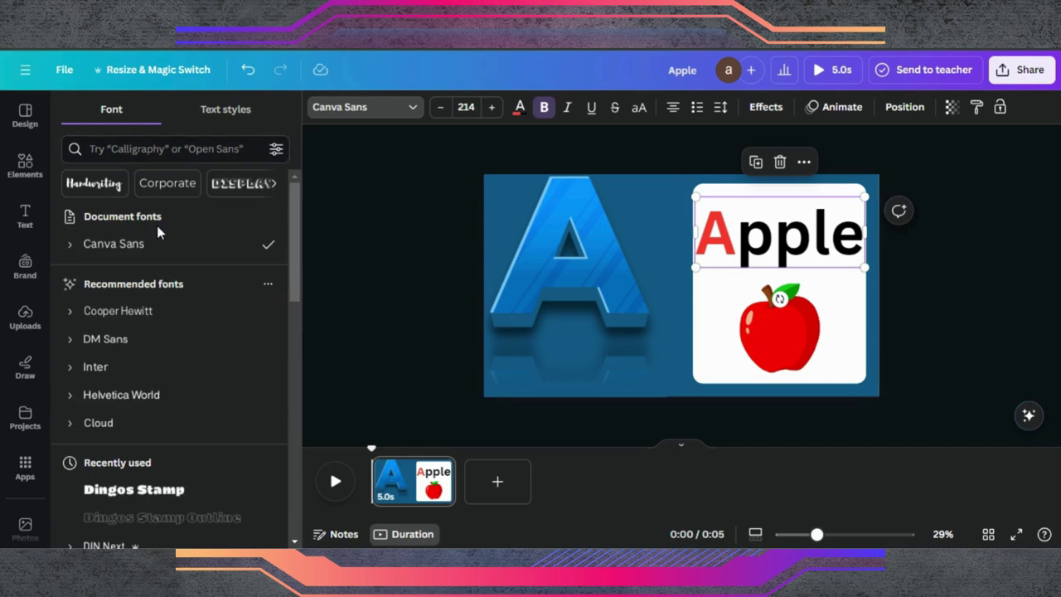
pyautogui.click(150, 492)
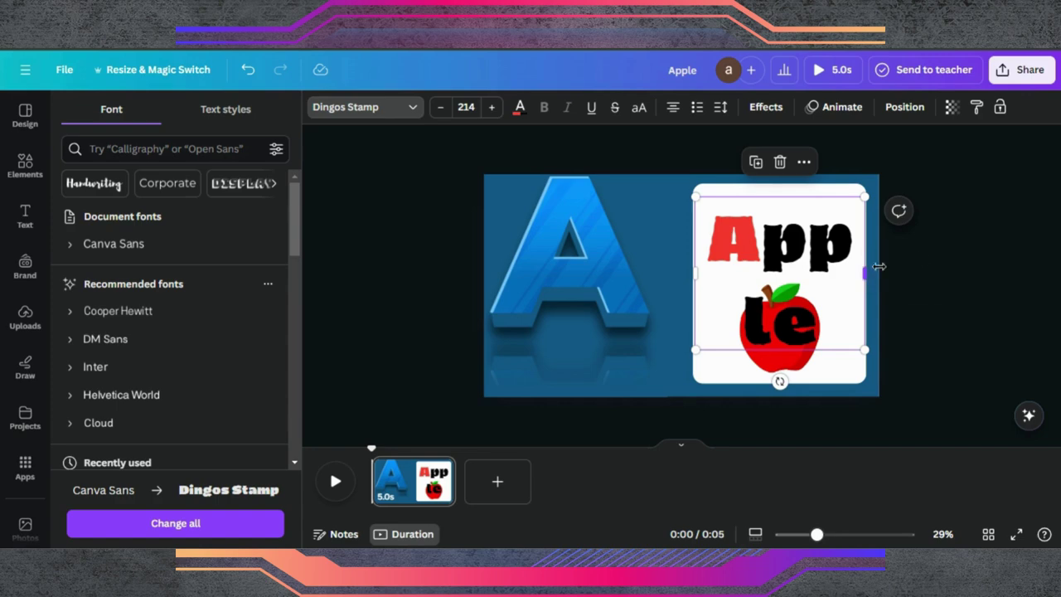
pyautogui.moveTo(879, 266); pyautogui.dragTo(817, 246)
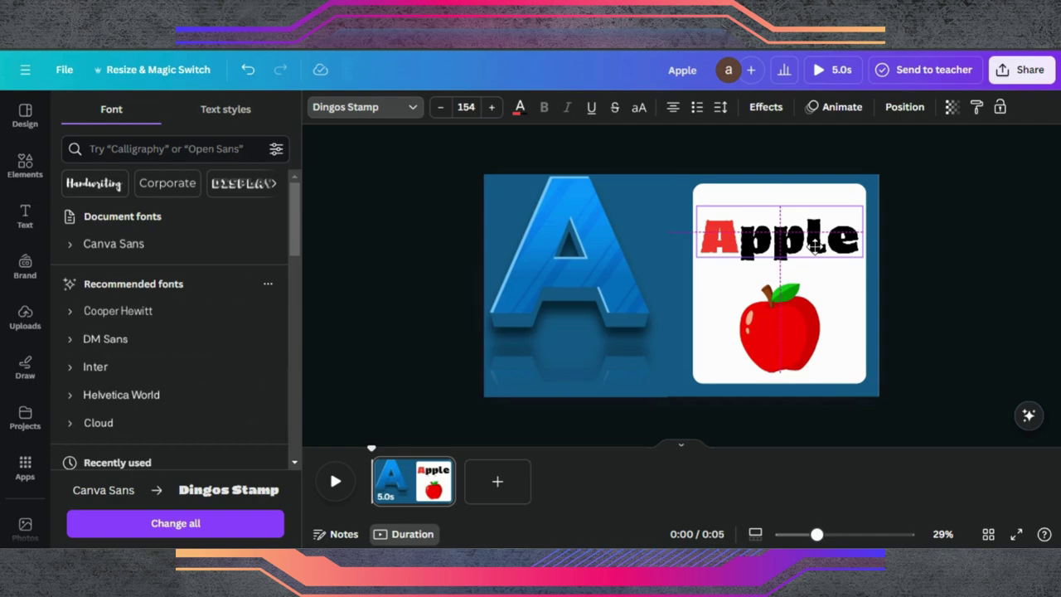
# - Group the white panel, the "Apple" heading, the apple graphic and the transparent square
pyautogui.moveTo(964, 295); pyautogui.dragTo(718, 203)
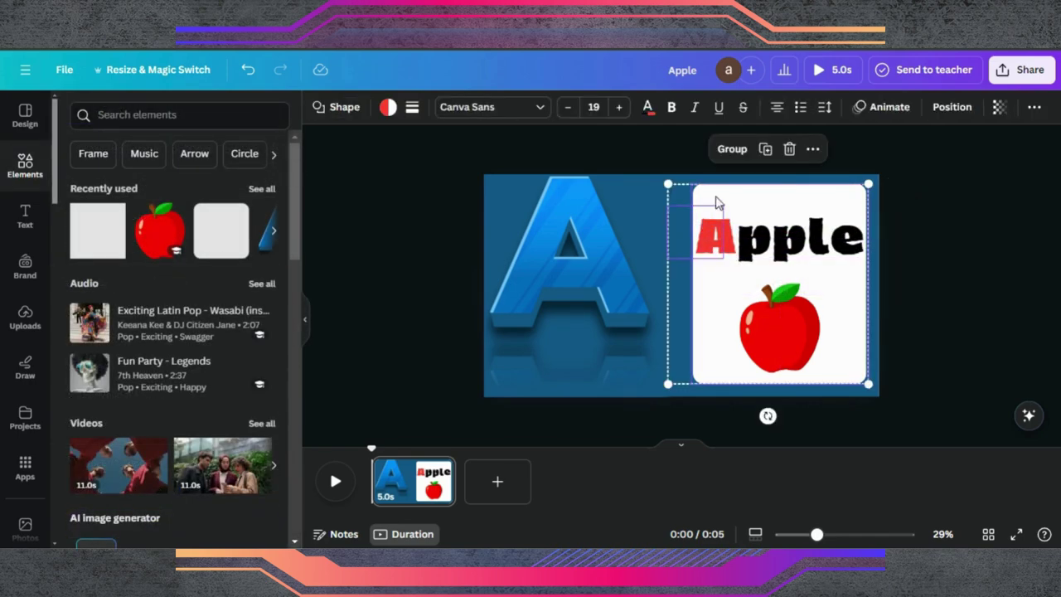
pyautogui.click(733, 150)
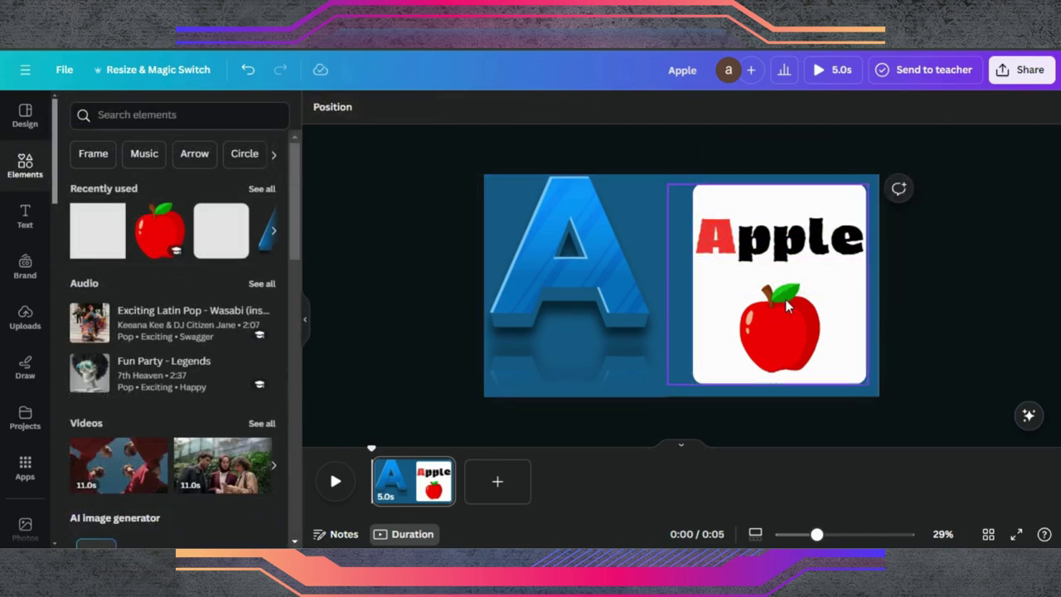
pyautogui.click(465, 441)
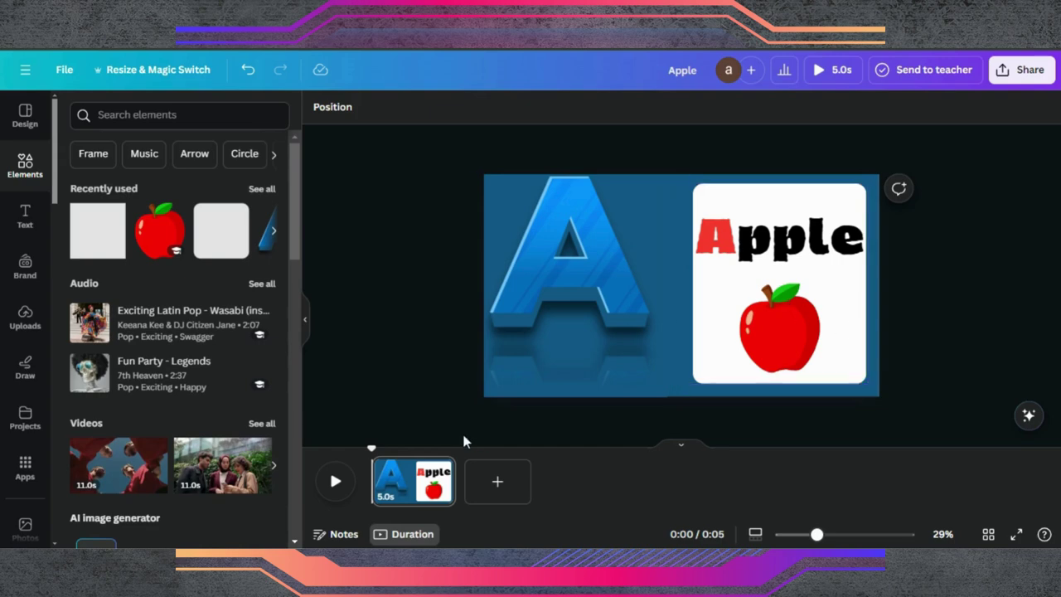
# - Duplicate the page and move the letter A group on the copy beyond the page's left edge
pyautogui.click(437, 470)
pyautogui.click(496, 199)
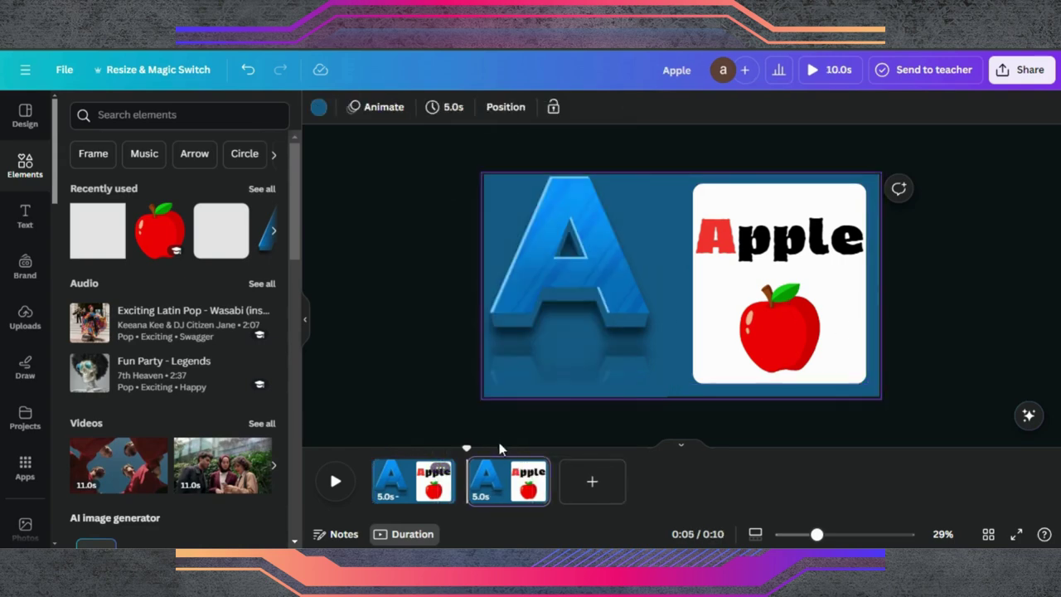
pyautogui.click(509, 485)
pyautogui.click(549, 278)
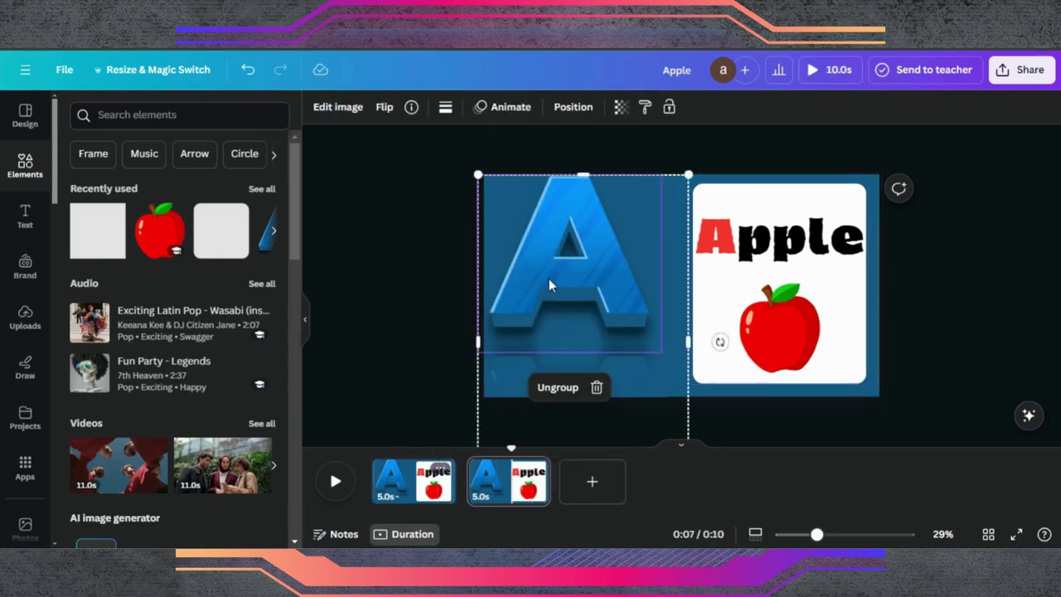
pyautogui.moveTo(549, 279); pyautogui.dragTo(365, 277)
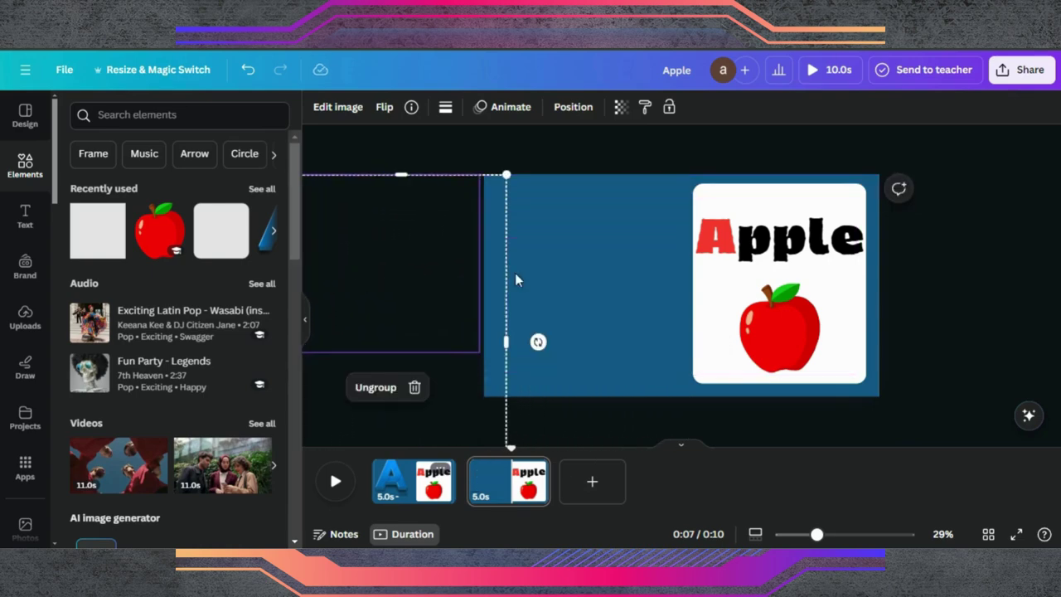
# - Move the Apple panel group beyond the page's right edge and make this emptied page the first in the timeline
pyautogui.click(764, 267)
pyautogui.moveTo(771, 262); pyautogui.dragTo(958, 266)
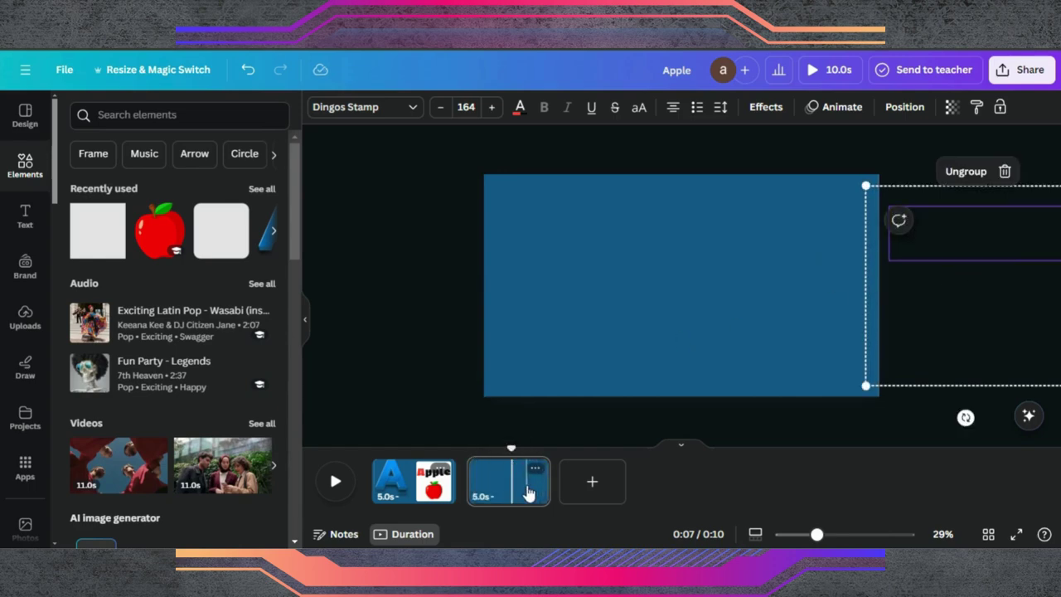
pyautogui.moveTo(537, 474); pyautogui.dragTo(417, 490)
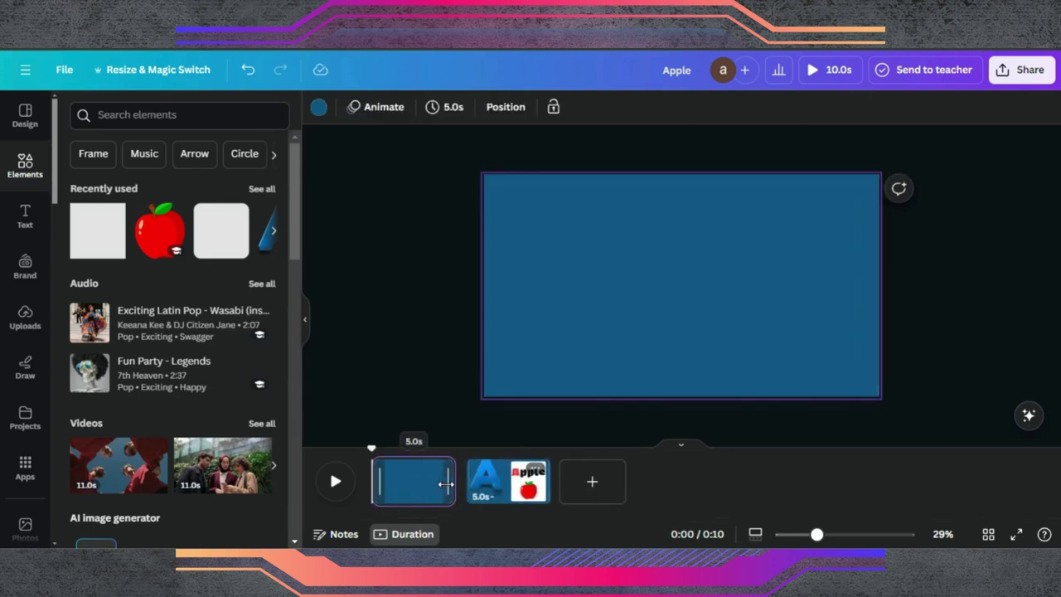
# - Set the page timing to 2.0 seconds and apply it to all pages
pyautogui.click(437, 111)
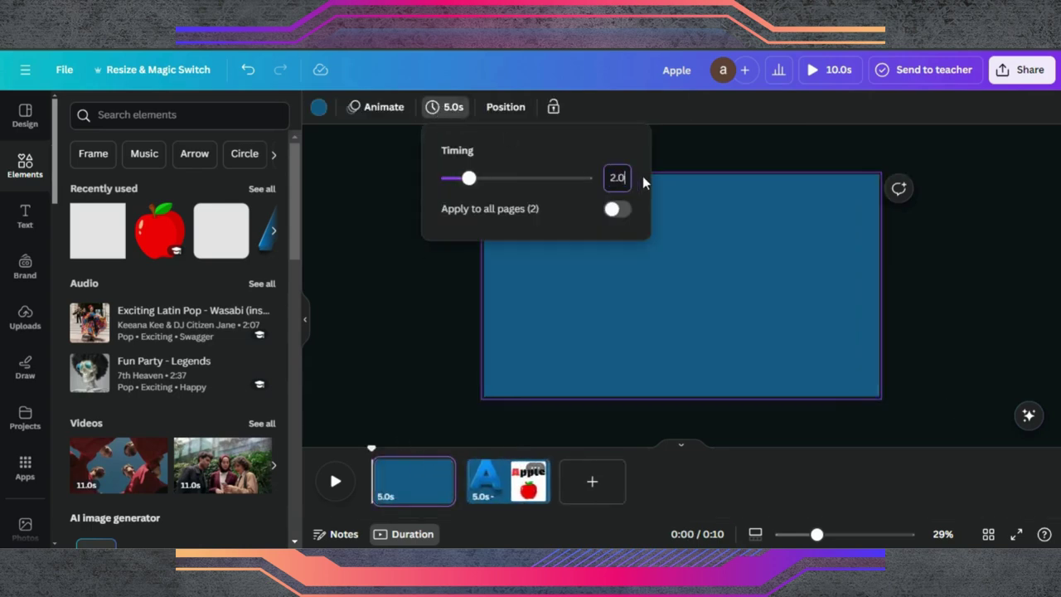
pyautogui.press('Return')
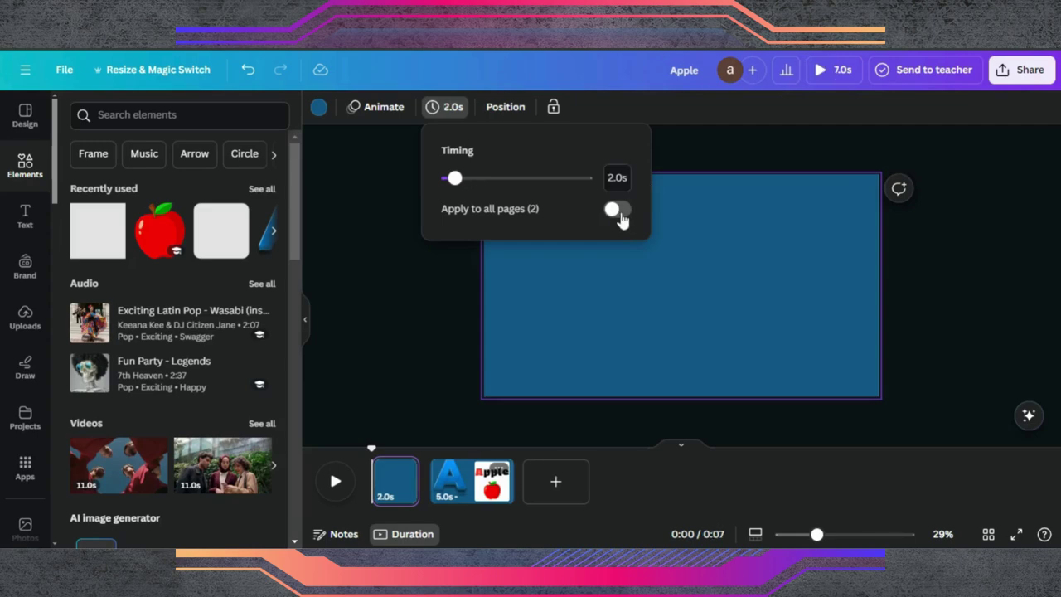
pyautogui.click(617, 210)
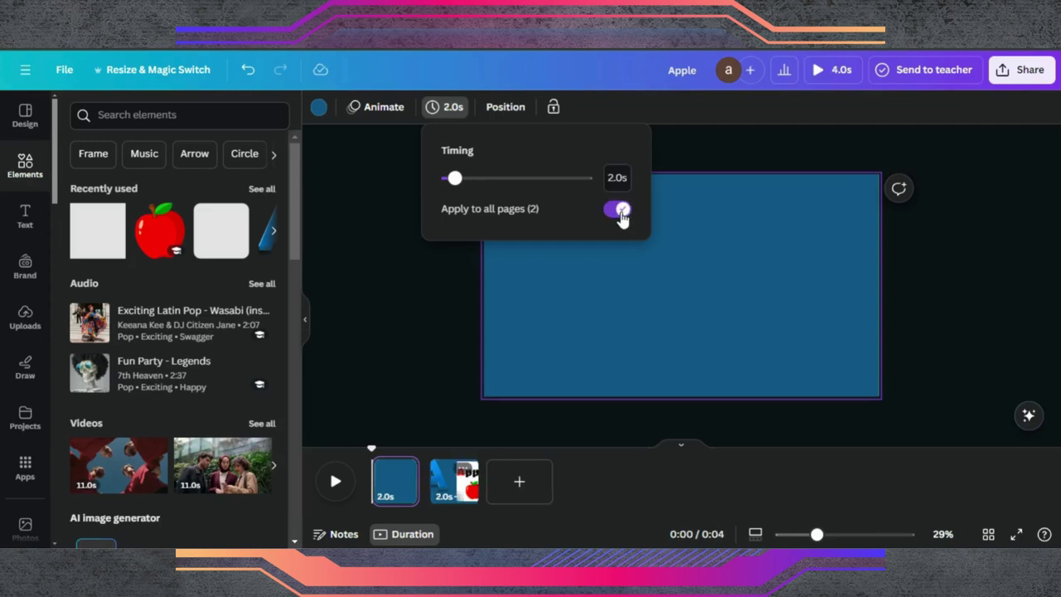
pyautogui.click(448, 304)
# - Duplicate the empty-looking first page and place the copy at the end of the timeline
pyautogui.click(405, 470)
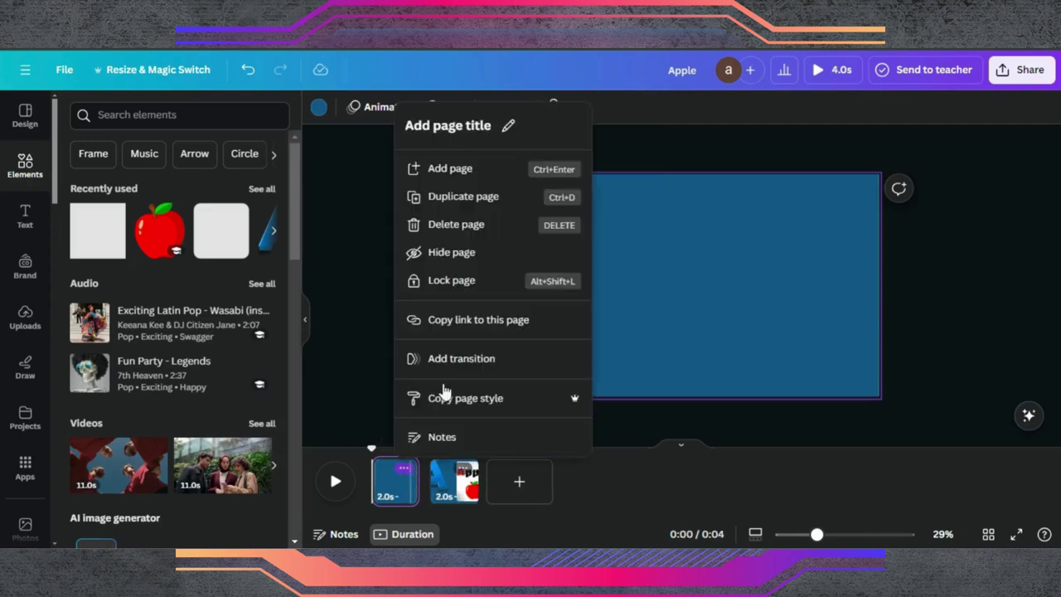
pyautogui.click(464, 200)
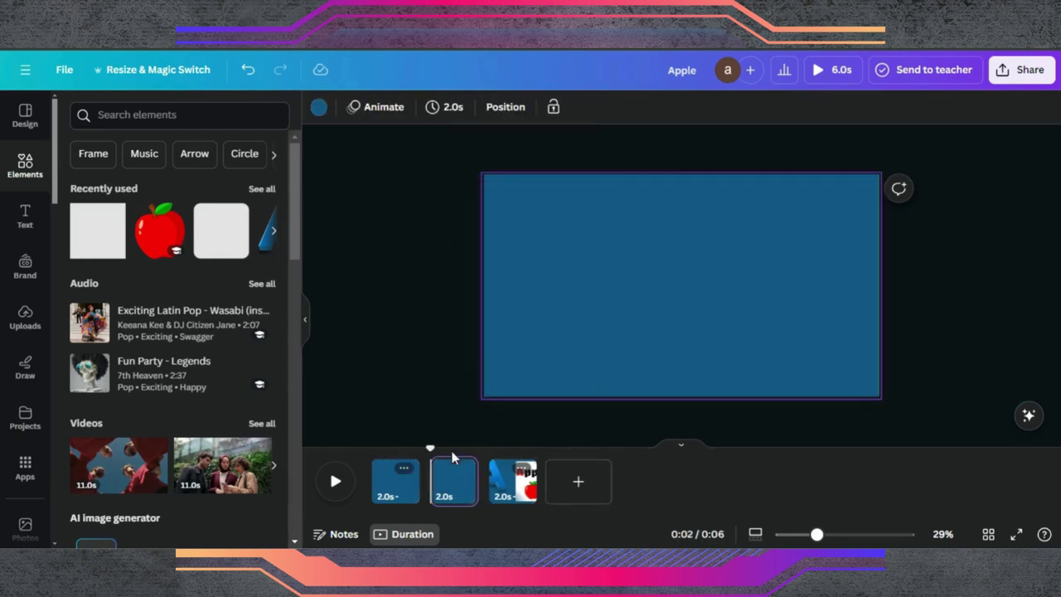
pyautogui.moveTo(464, 478); pyautogui.dragTo(531, 477)
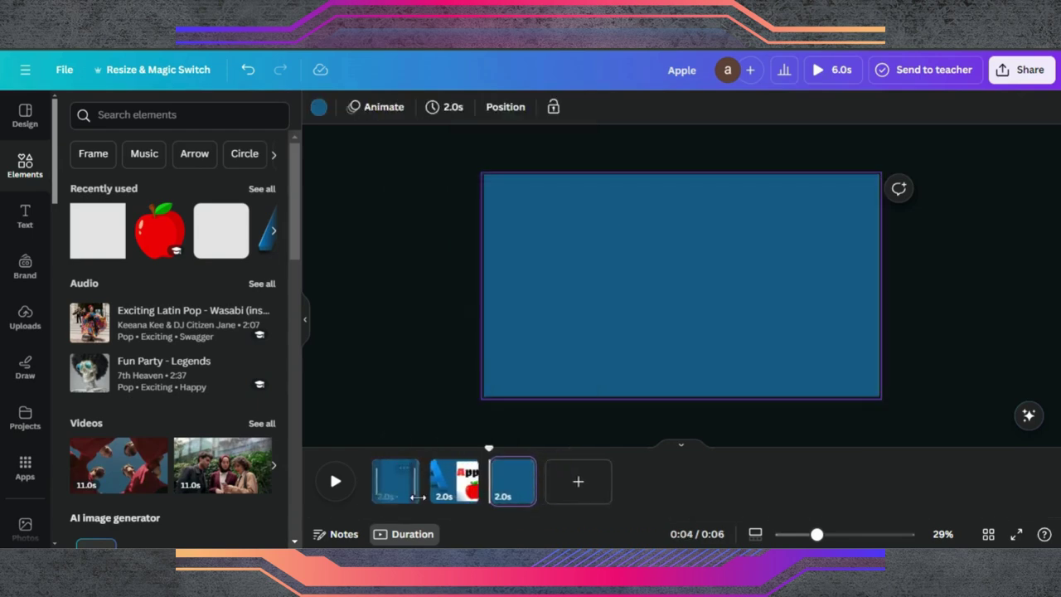
# - Add a Match & Move transition with a duration of 1 second between all pages
pyautogui.click(429, 496)
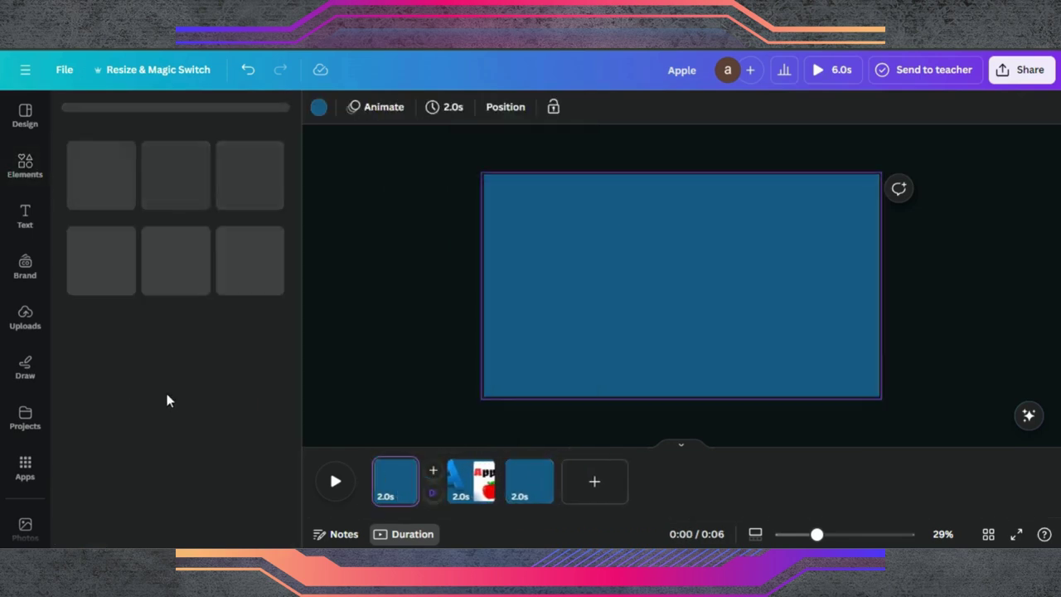
pyautogui.click(98, 365)
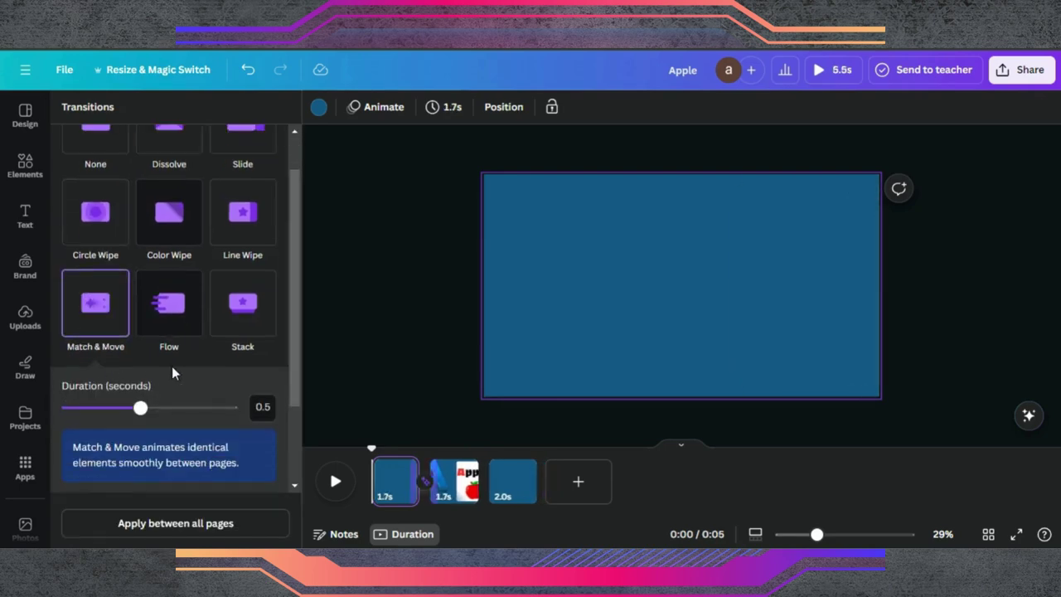
pyautogui.moveTo(141, 408); pyautogui.dragTo(229, 408)
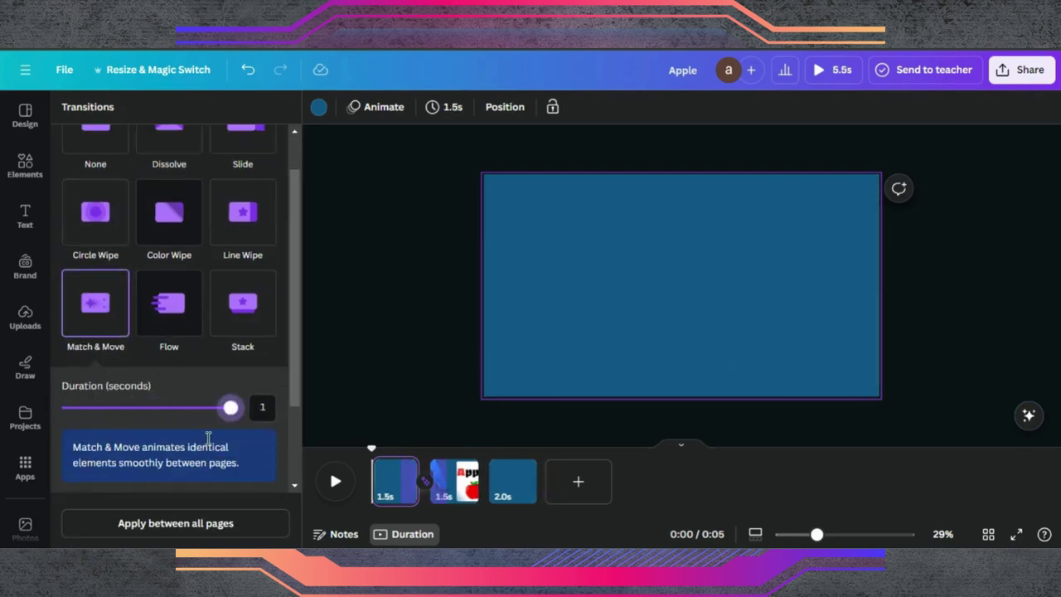
pyautogui.click(158, 528)
pyautogui.click(510, 438)
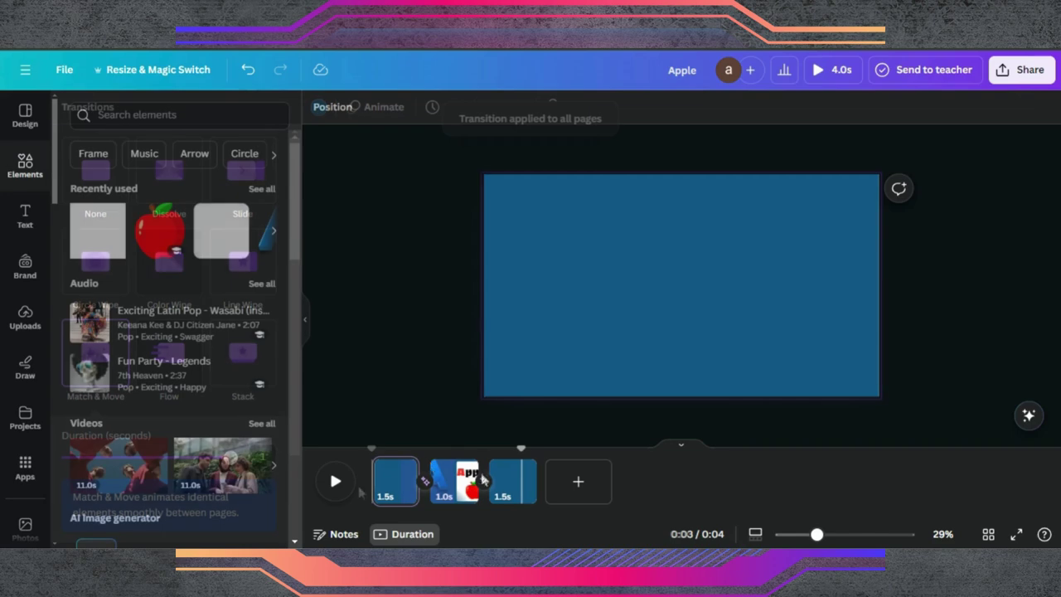
# - Extend the middle page with the letter and apple to 2.0 seconds and play the video from the first page
pyautogui.moveTo(483, 469); pyautogui.dragTo(496, 470)
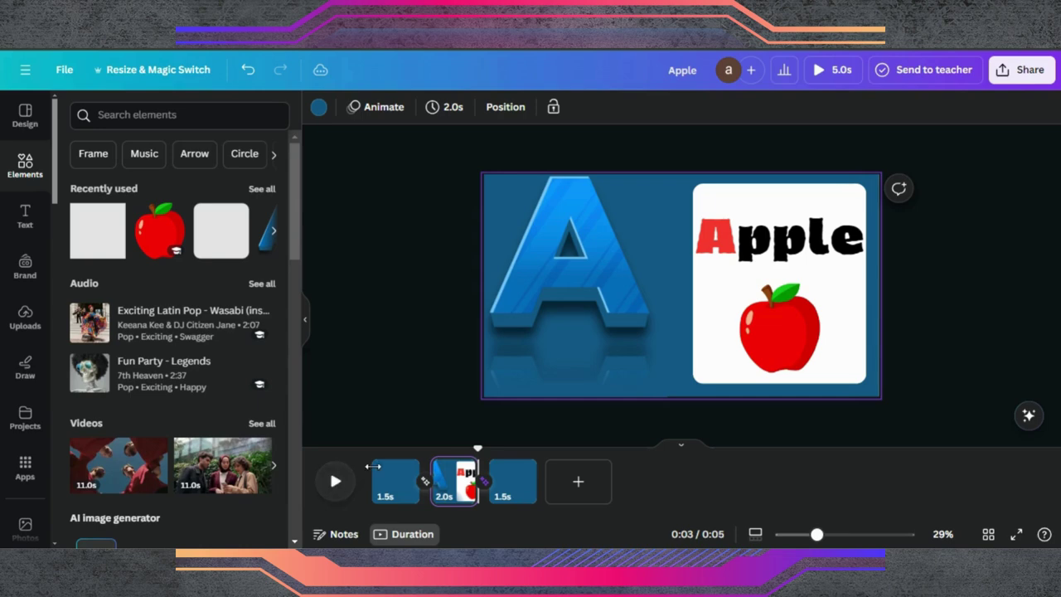
pyautogui.click(375, 466)
pyautogui.click(338, 481)
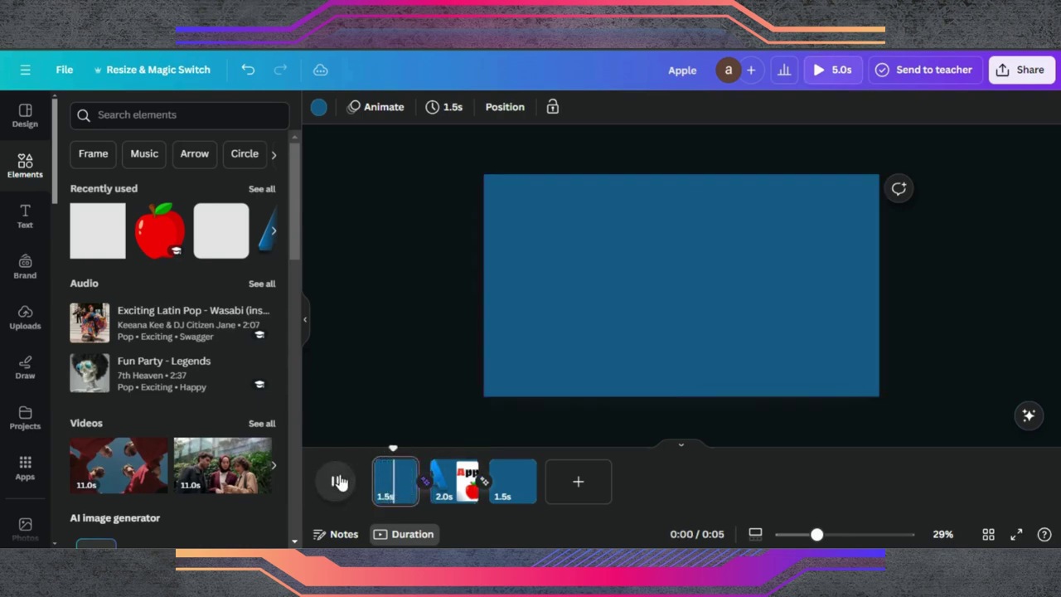